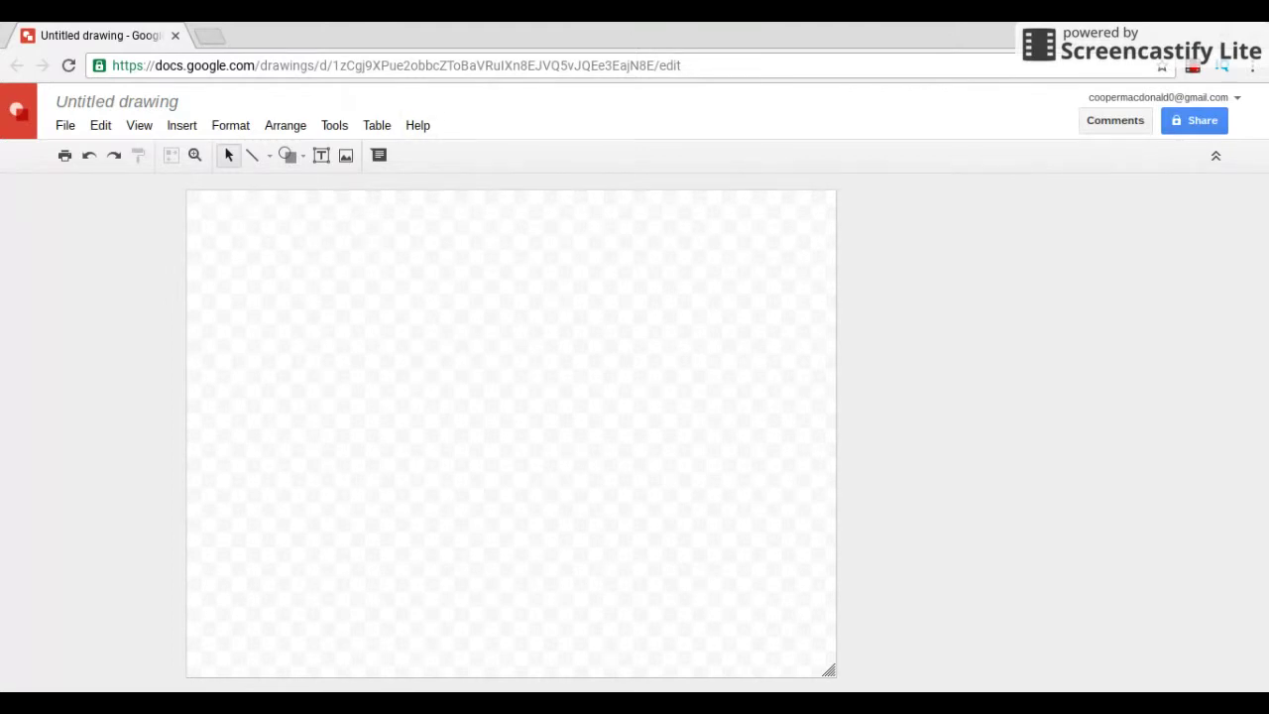
Replace the 'Untitled drawing' title with 'Mind Blown!'.
{"action": "left_click", "coordinate": [72, 105]}
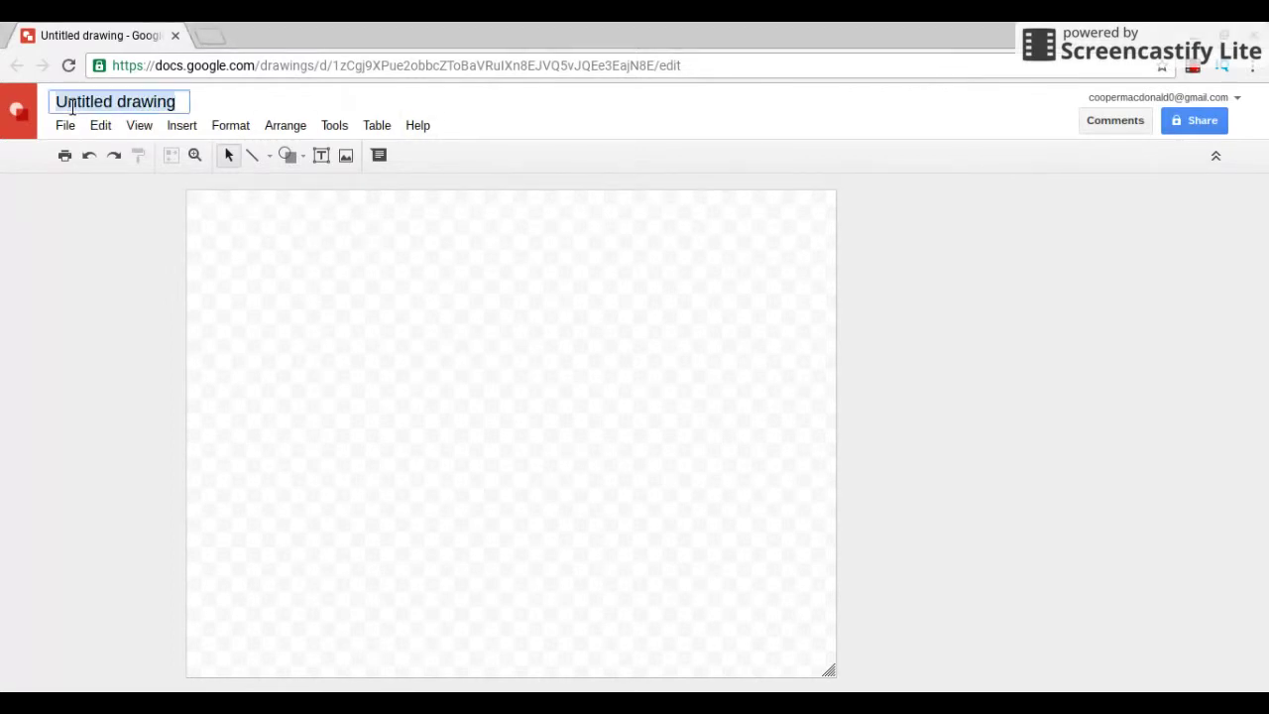
{"action": "key", "text": "BackSpace"}
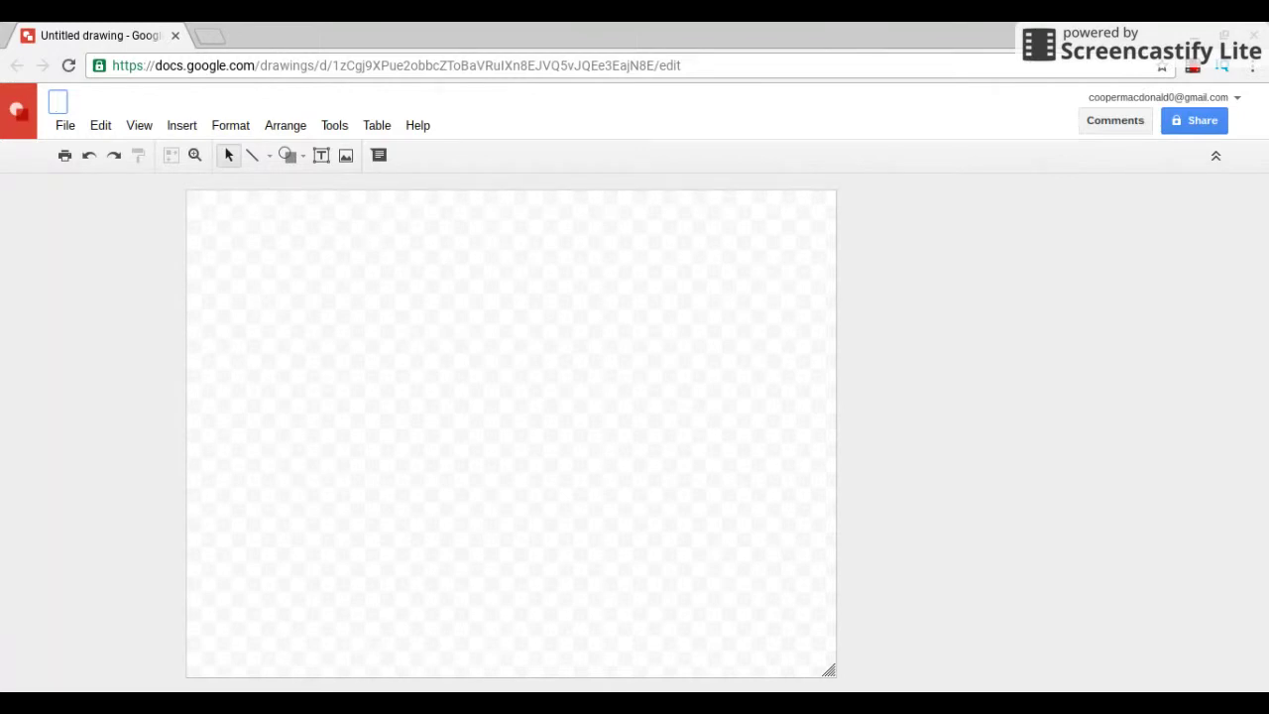
{"action": "type", "text": "Mind Blown"}
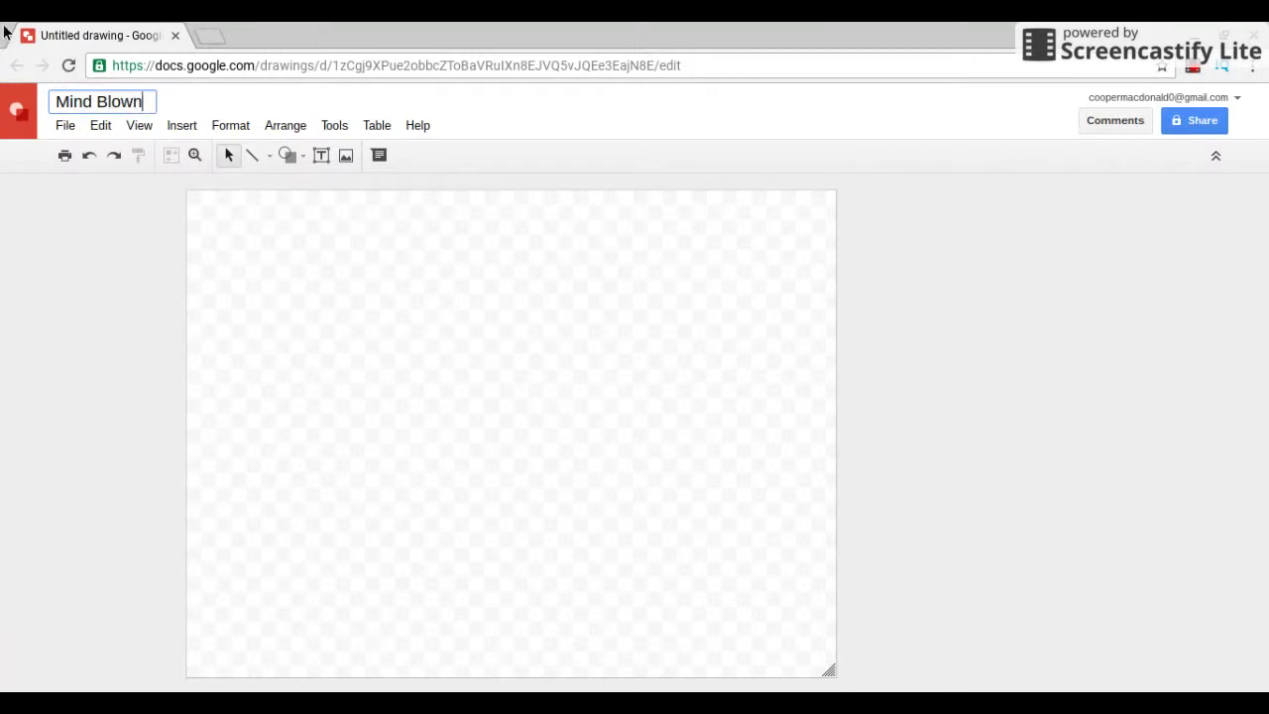
{"action": "type", "text": "!"}
Search 'google drive' in a new browser tab and open the official Google Drive result.
{"action": "left_click", "coordinate": [207, 34]}
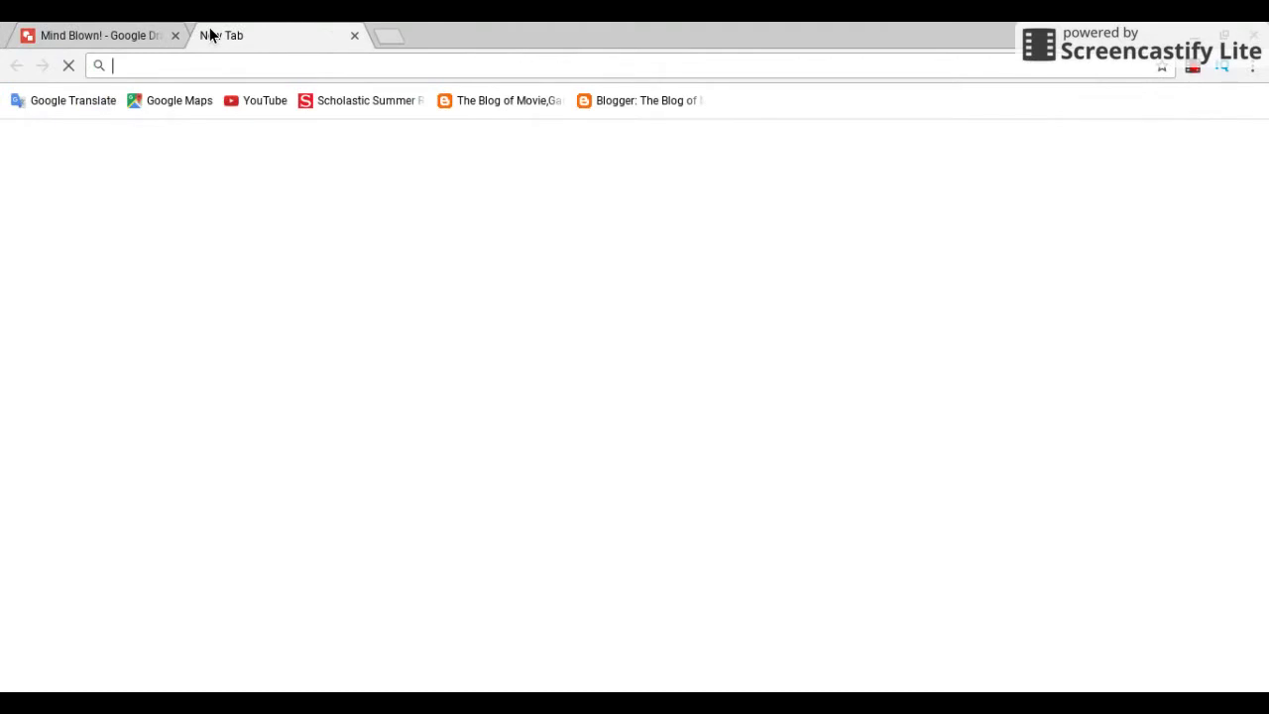
{"action": "type", "text": "google drive"}
{"action": "key", "text": "Return"}
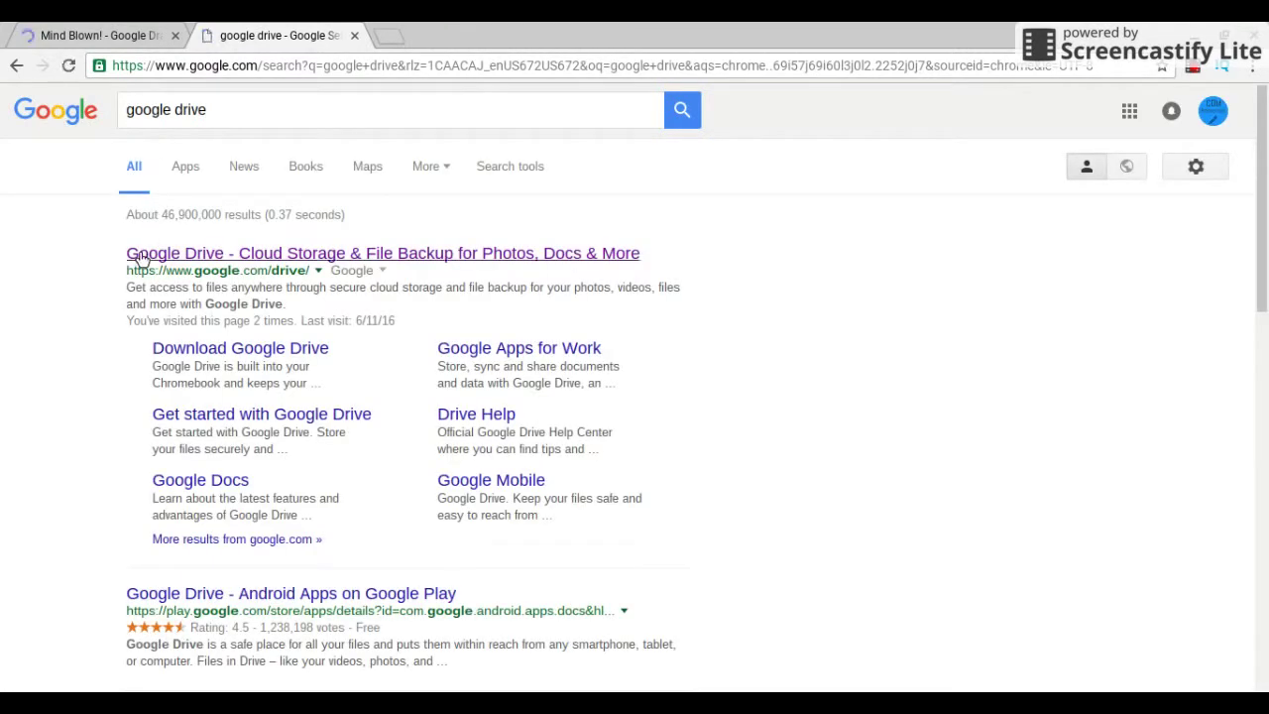
{"action": "left_click", "coordinate": [146, 258]}
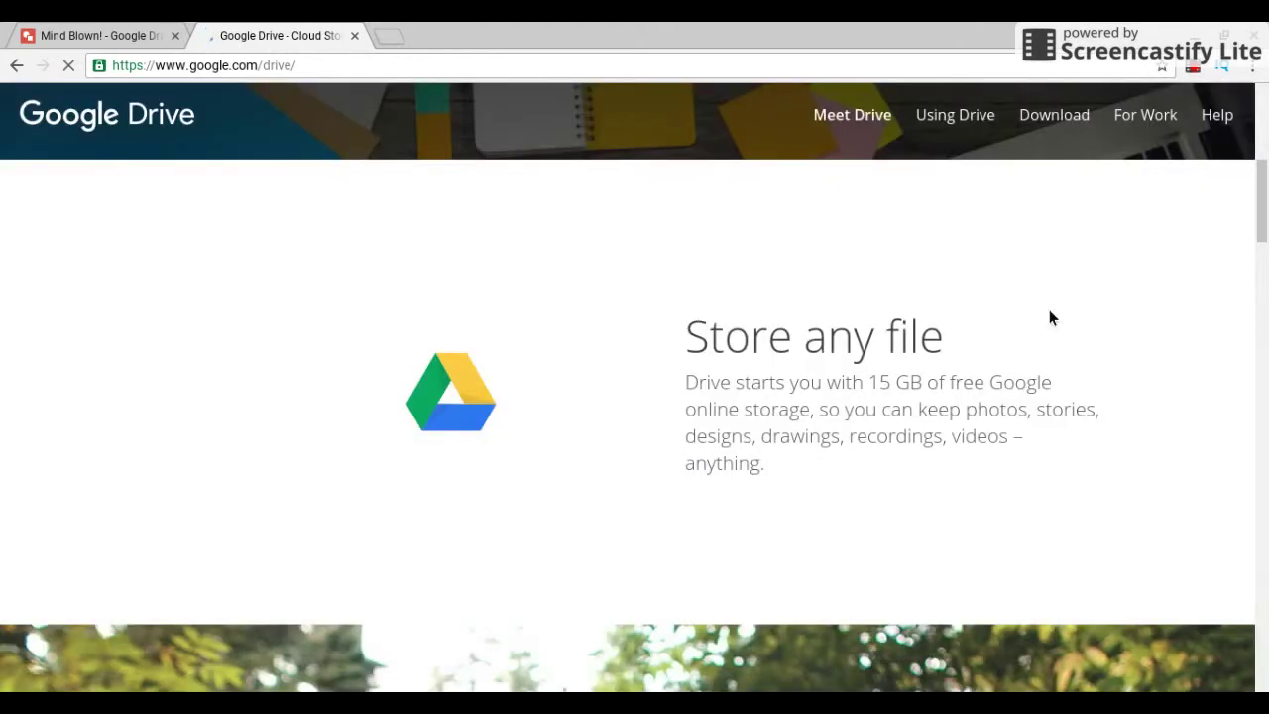
{"action": "scroll", "coordinate": [669, 504], "scroll_direction": "up", "scroll_amount": 5}
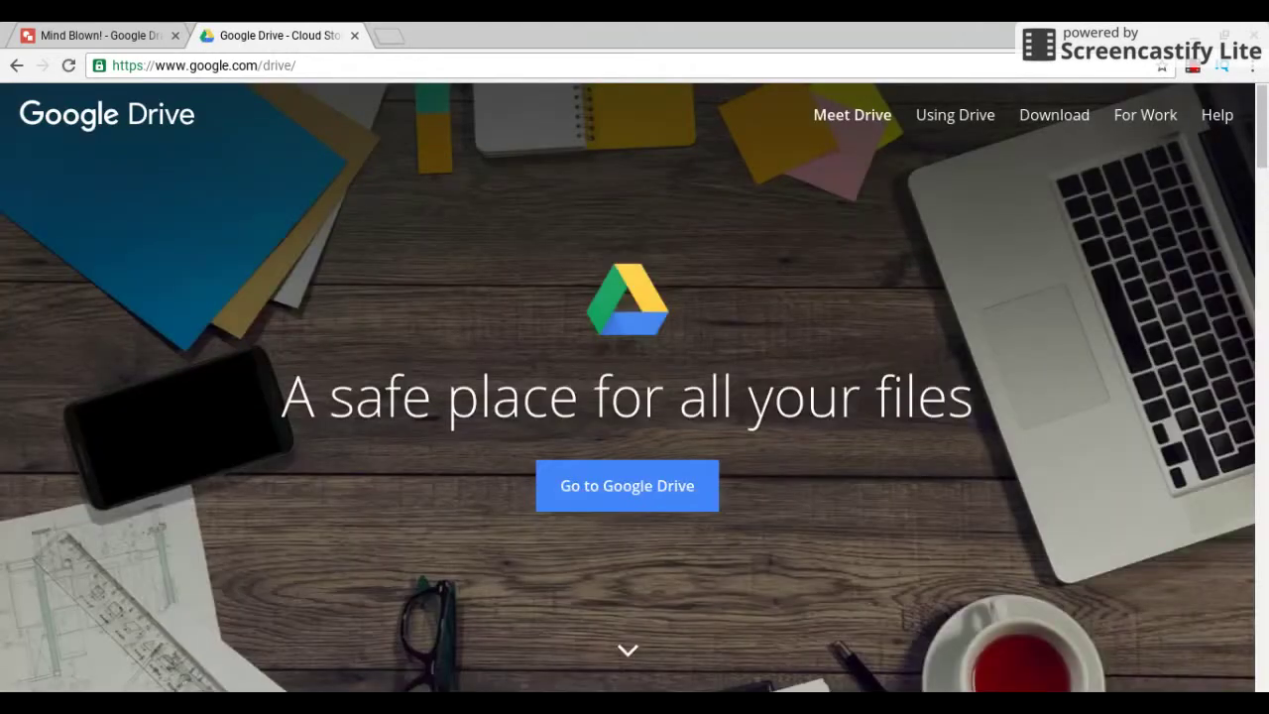
Go to the Google Drive file list, dismiss the notifications prompt, and open the older MIND BLOWN file.
{"action": "left_click", "coordinate": [668, 499]}
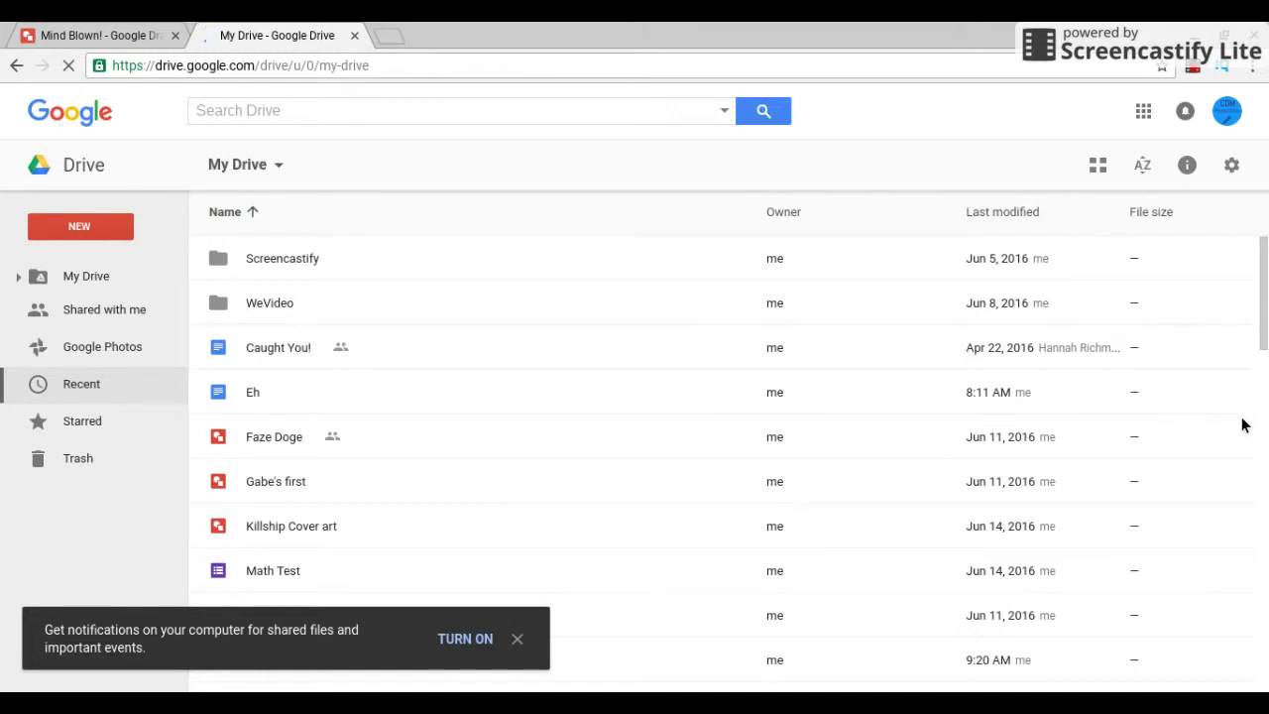
{"action": "left_click", "coordinate": [520, 643]}
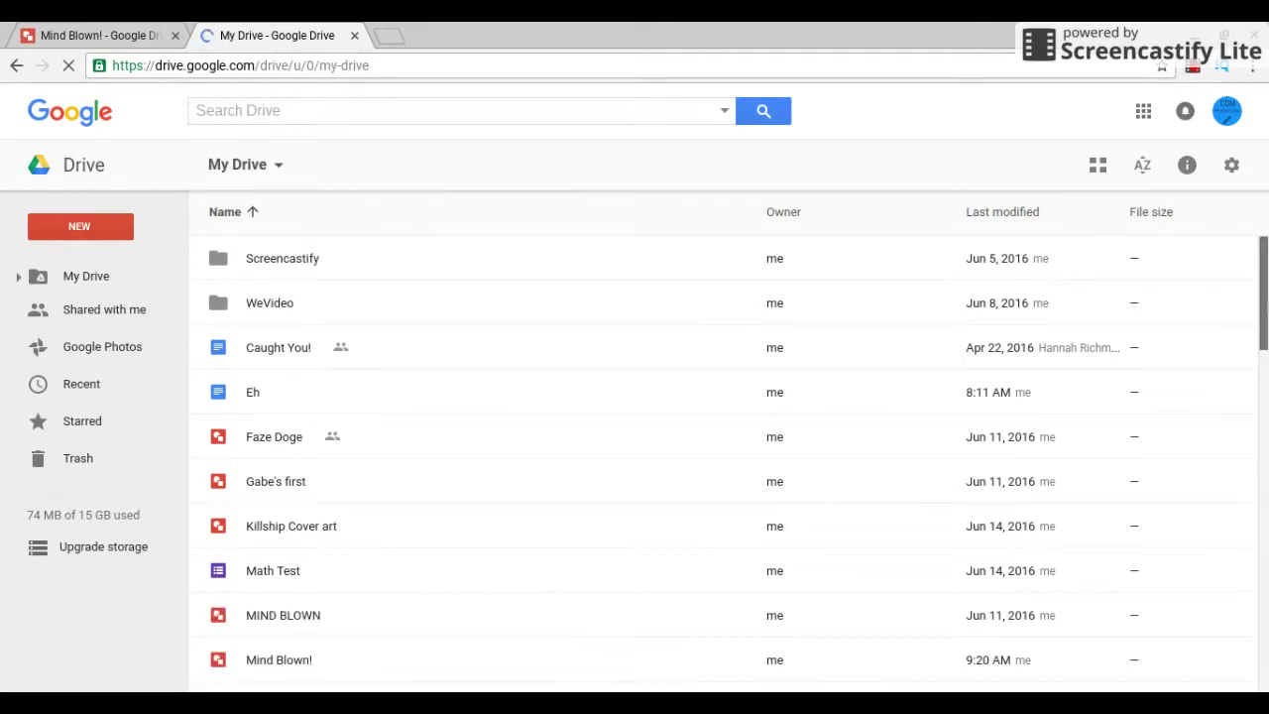
{"action": "scroll", "coordinate": [1264, 339], "scroll_direction": "down", "scroll_amount": 3}
{"action": "left_click_drag", "start_coordinate": [1264, 339], "coordinate": [1264, 337]}
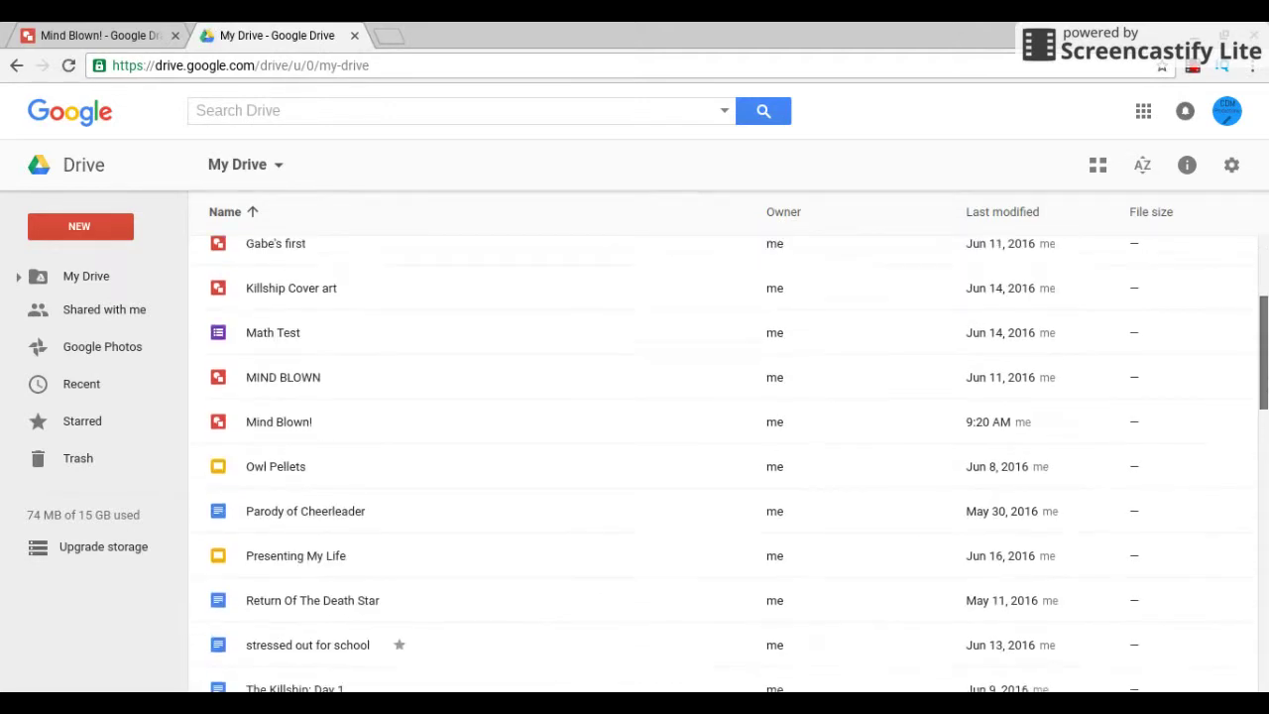
{"action": "left_click", "coordinate": [349, 375]}
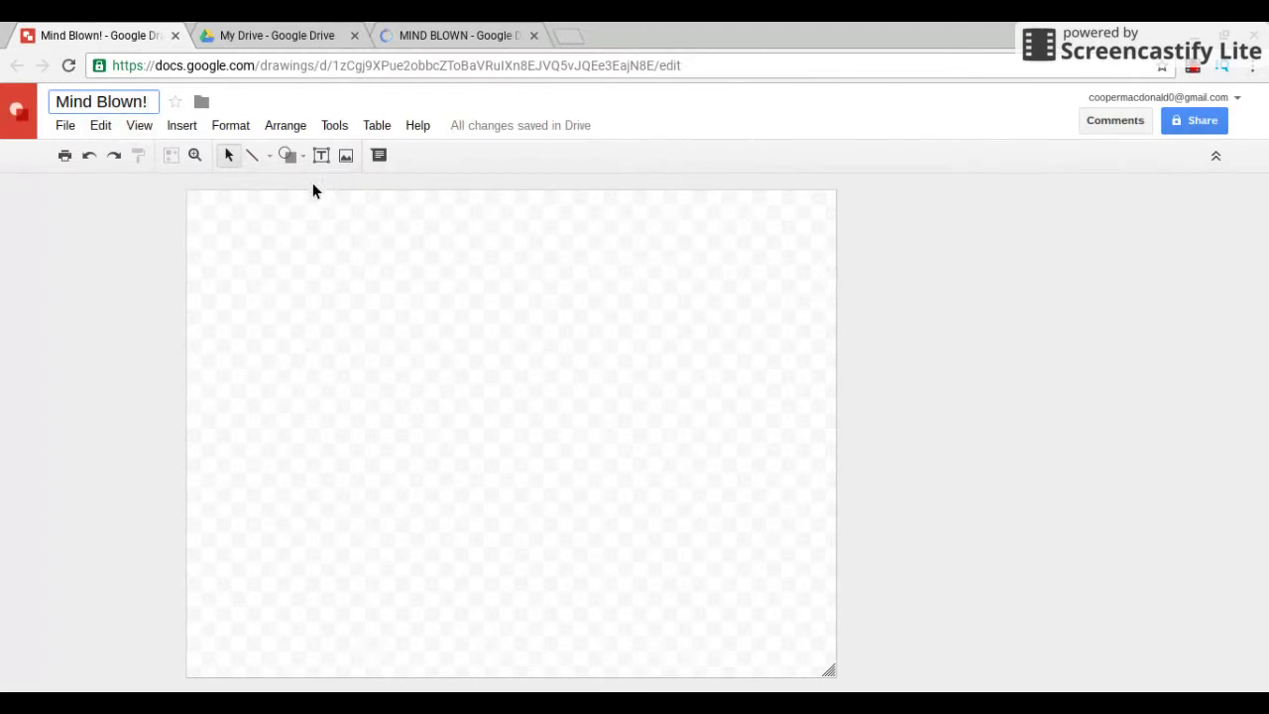
Open the Insert image dialog for the blank Mind Blown! drawing.
{"action": "left_click", "coordinate": [180, 132]}
{"action": "mouse_move", "coordinate": [230, 125]}
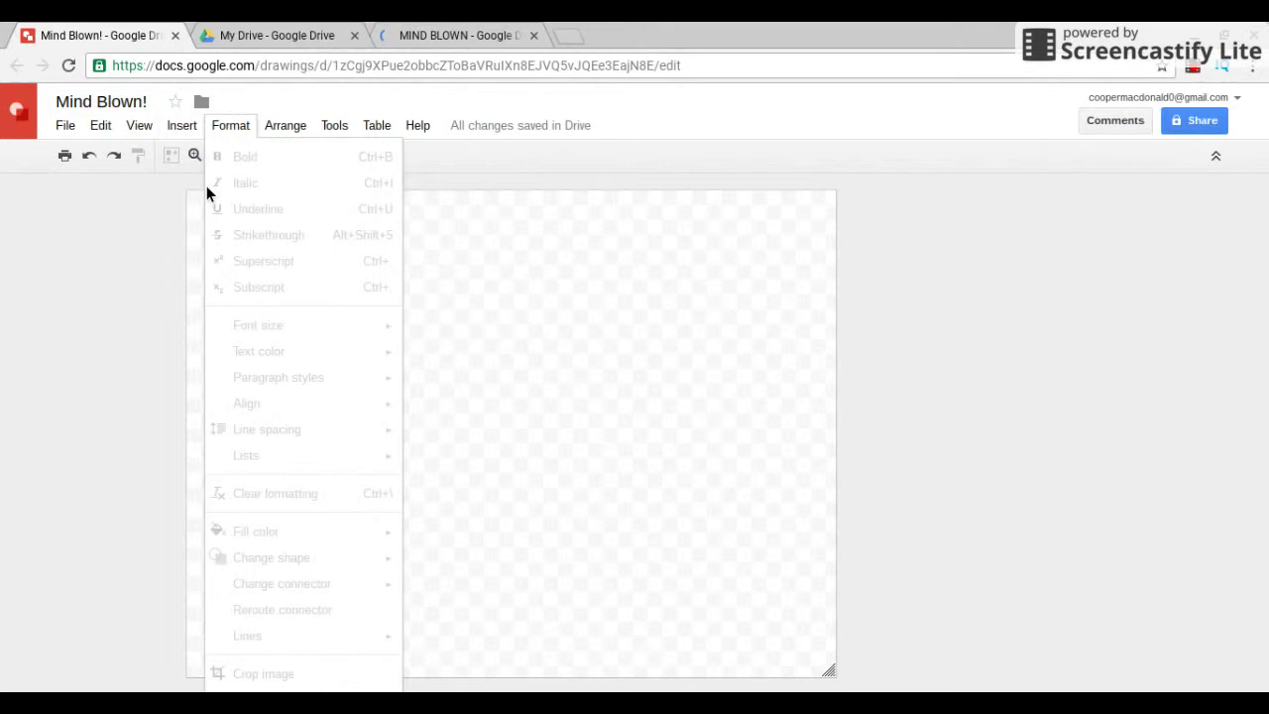
{"action": "mouse_move", "coordinate": [188, 127]}
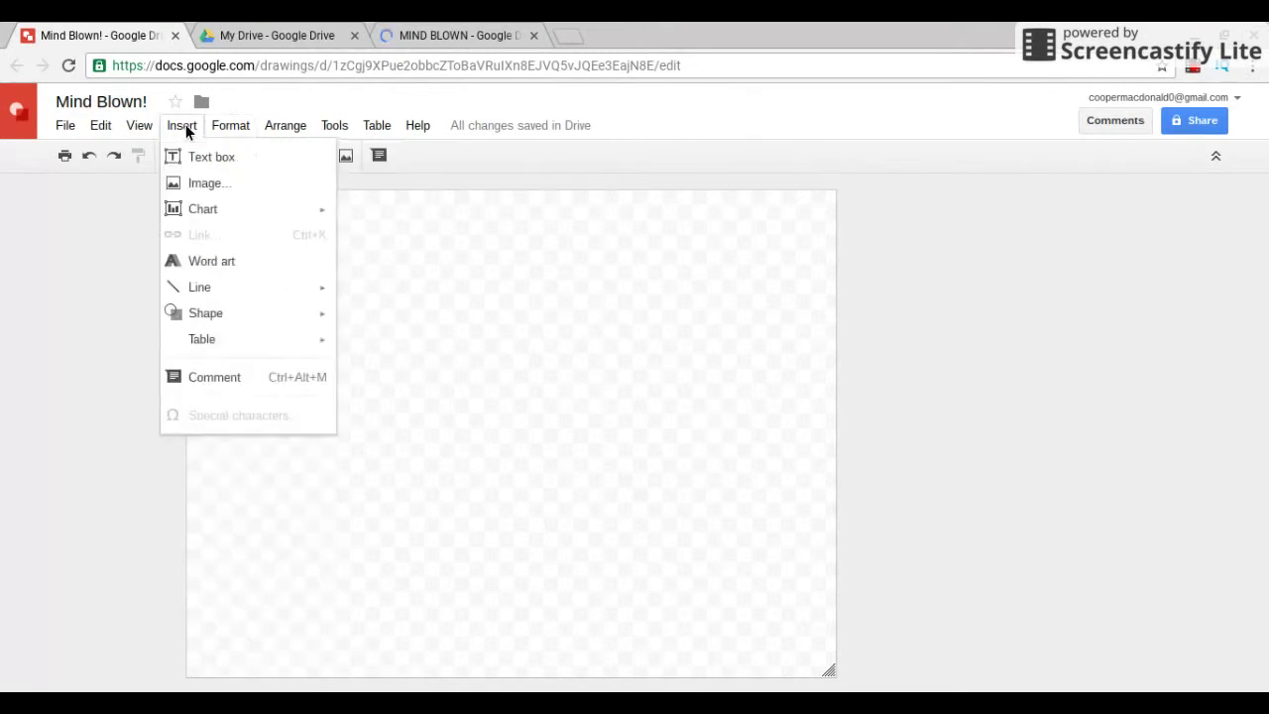
{"action": "left_click", "coordinate": [191, 188]}
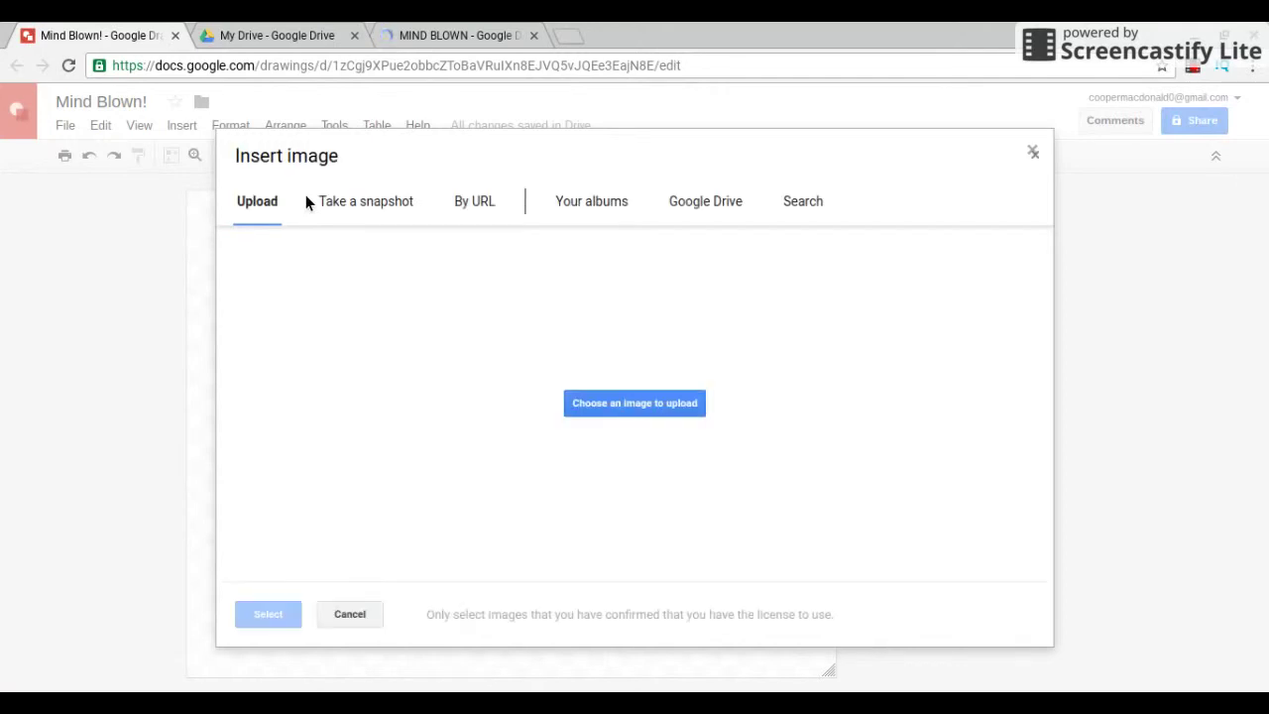
Search web images for 'head clipart png'.
{"action": "left_click", "coordinate": [811, 206]}
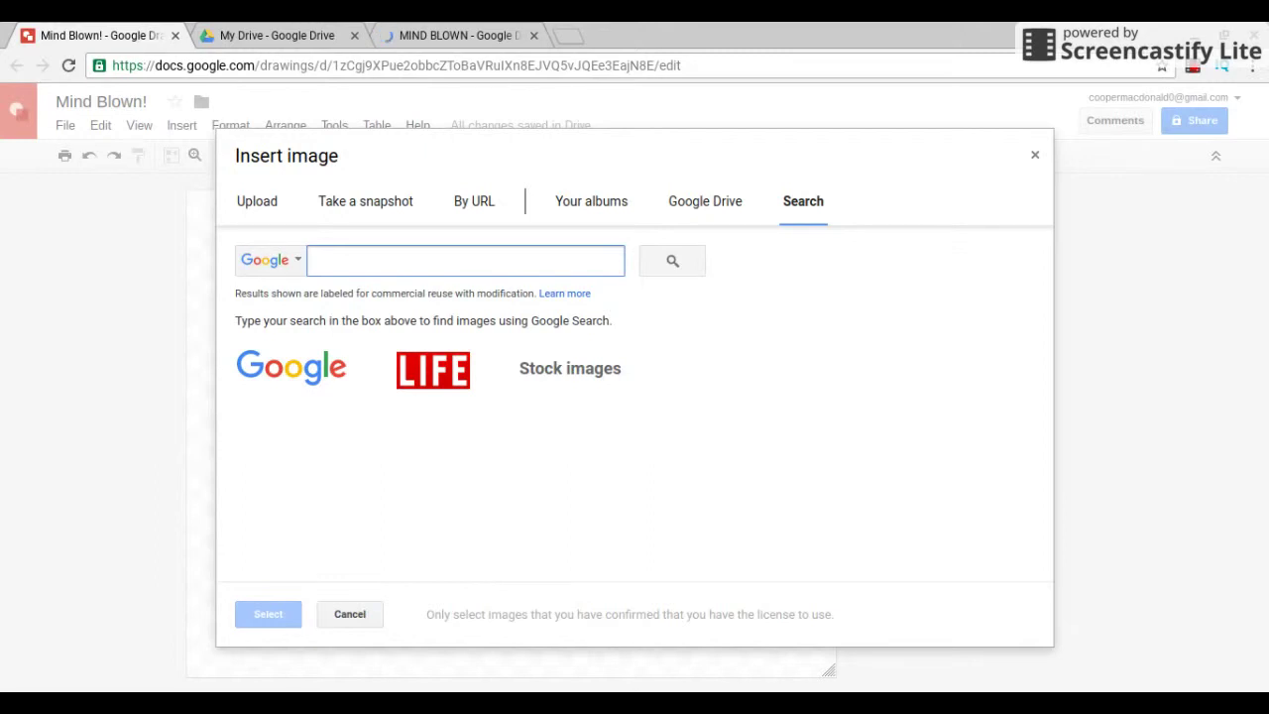
{"action": "type", "text": "hea"}
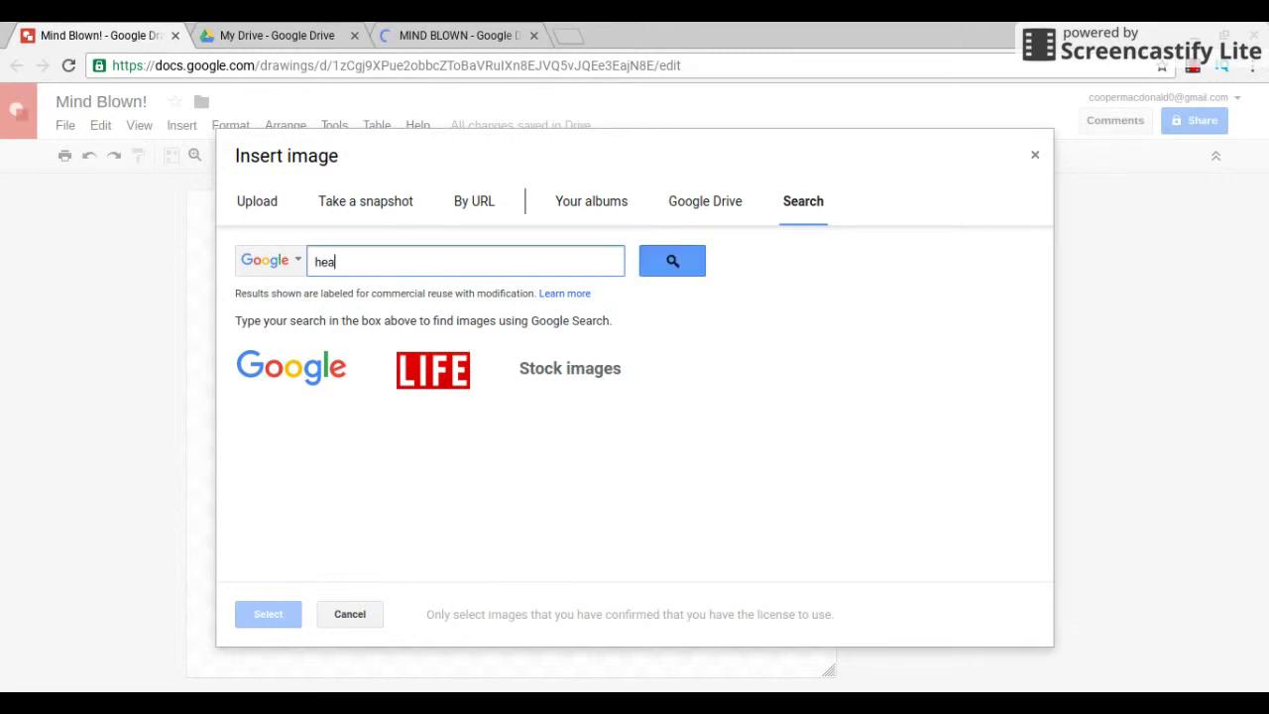
{"action": "type", "text": "d clipar"}
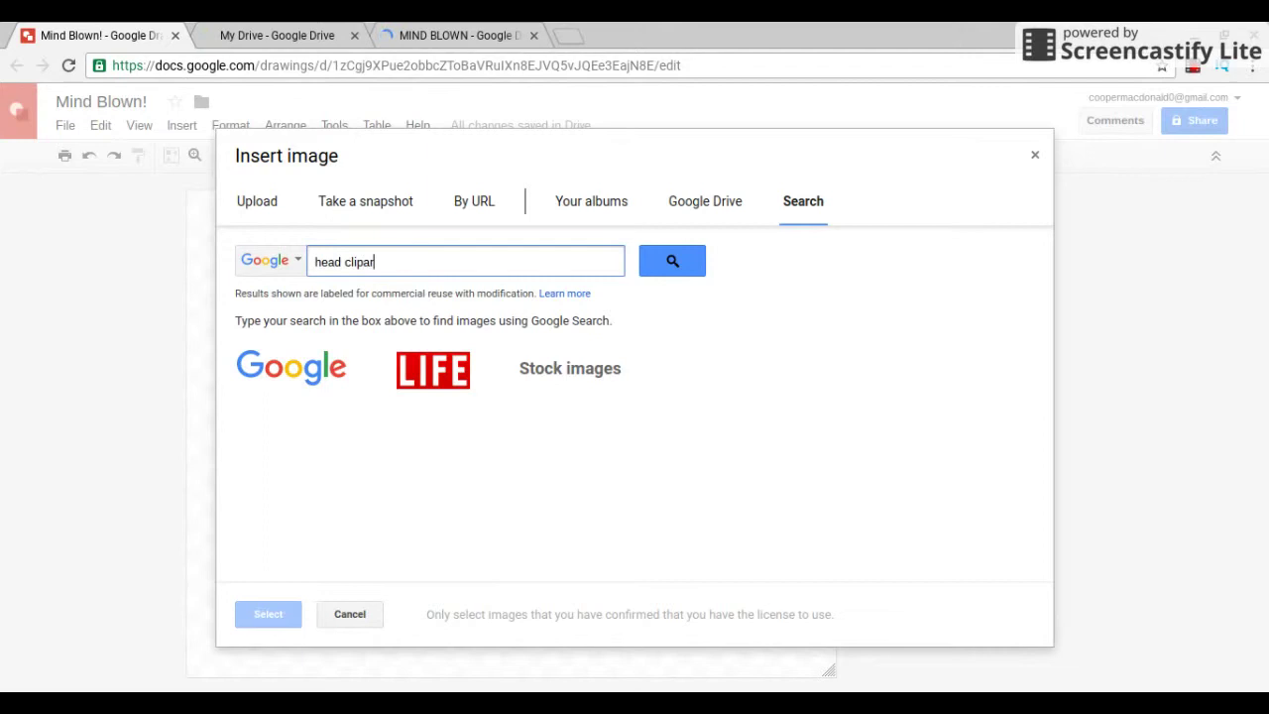
{"action": "type", "text": "t png"}
{"action": "left_click", "coordinate": [649, 273]}
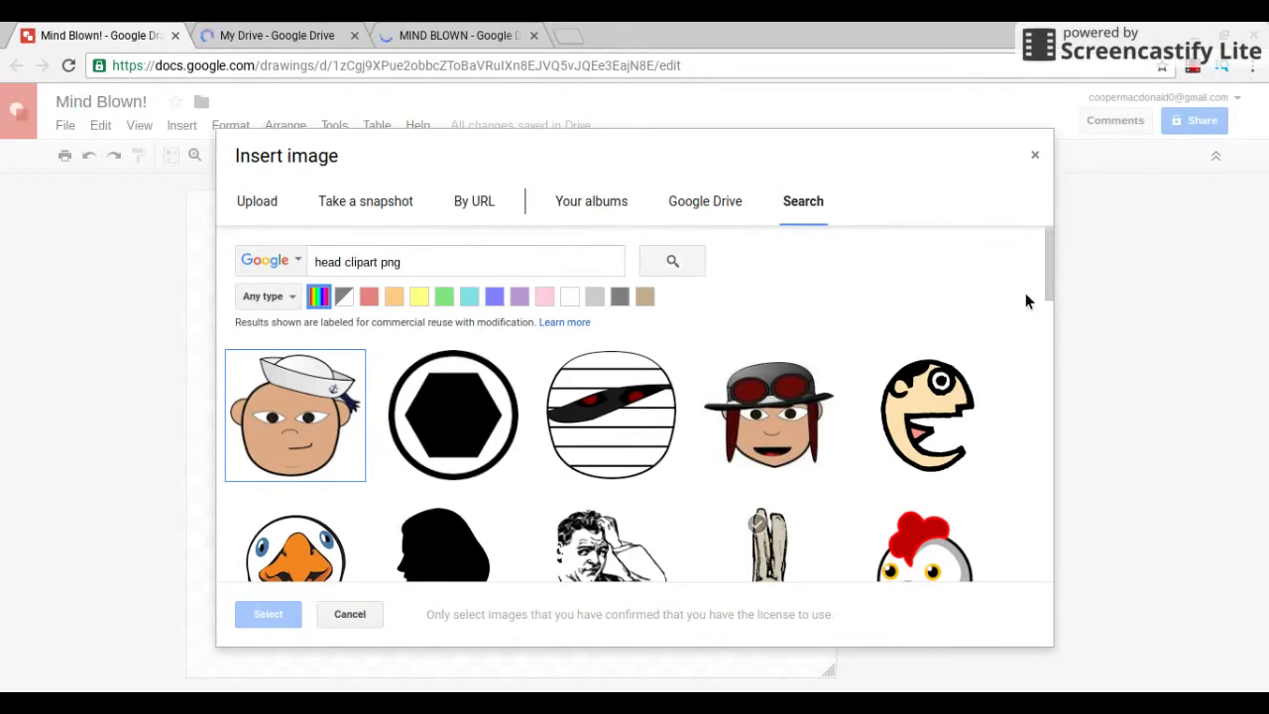
Filter the results to black and change the query to 'head bald png'.
{"action": "left_click", "coordinate": [620, 298]}
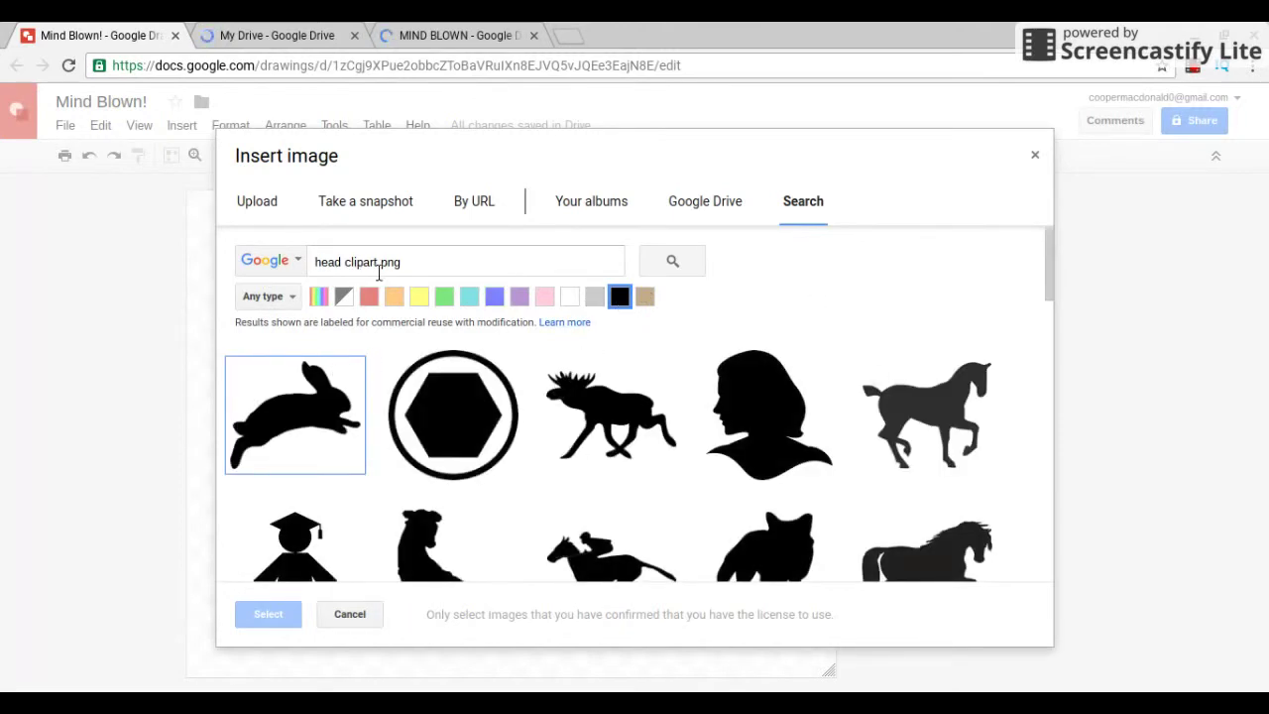
{"action": "left_click_drag", "start_coordinate": [401, 264], "coordinate": [345, 266]}
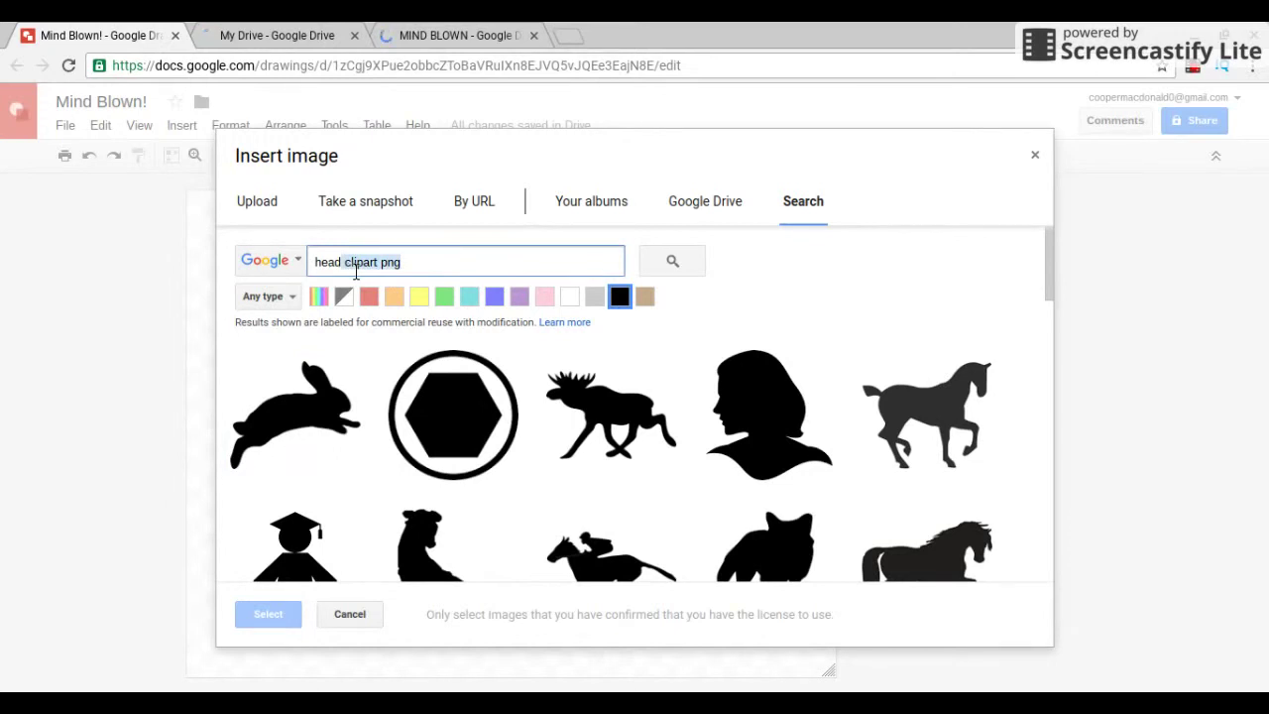
{"action": "key", "text": "BackSpace"}
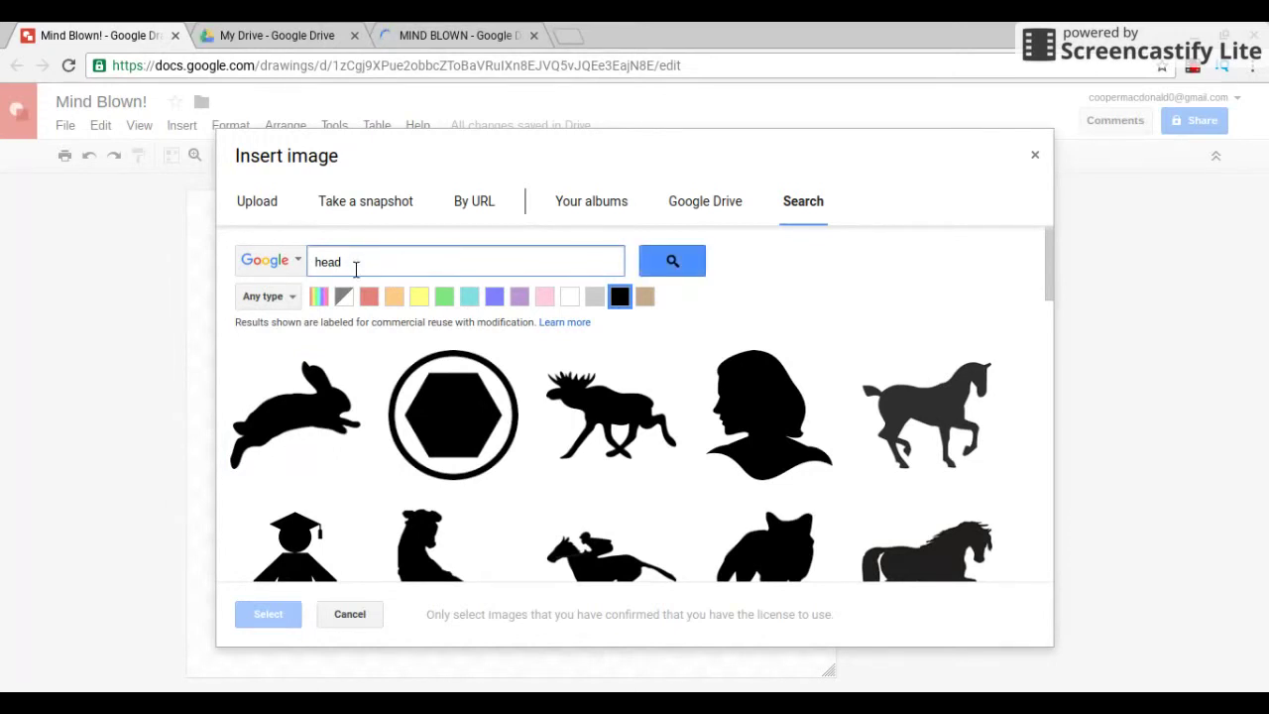
{"action": "type", "text": "bald png"}
Run the 'head bald png' search and insert the black duck silhouette into the drawing.
{"action": "left_click", "coordinate": [668, 268]}
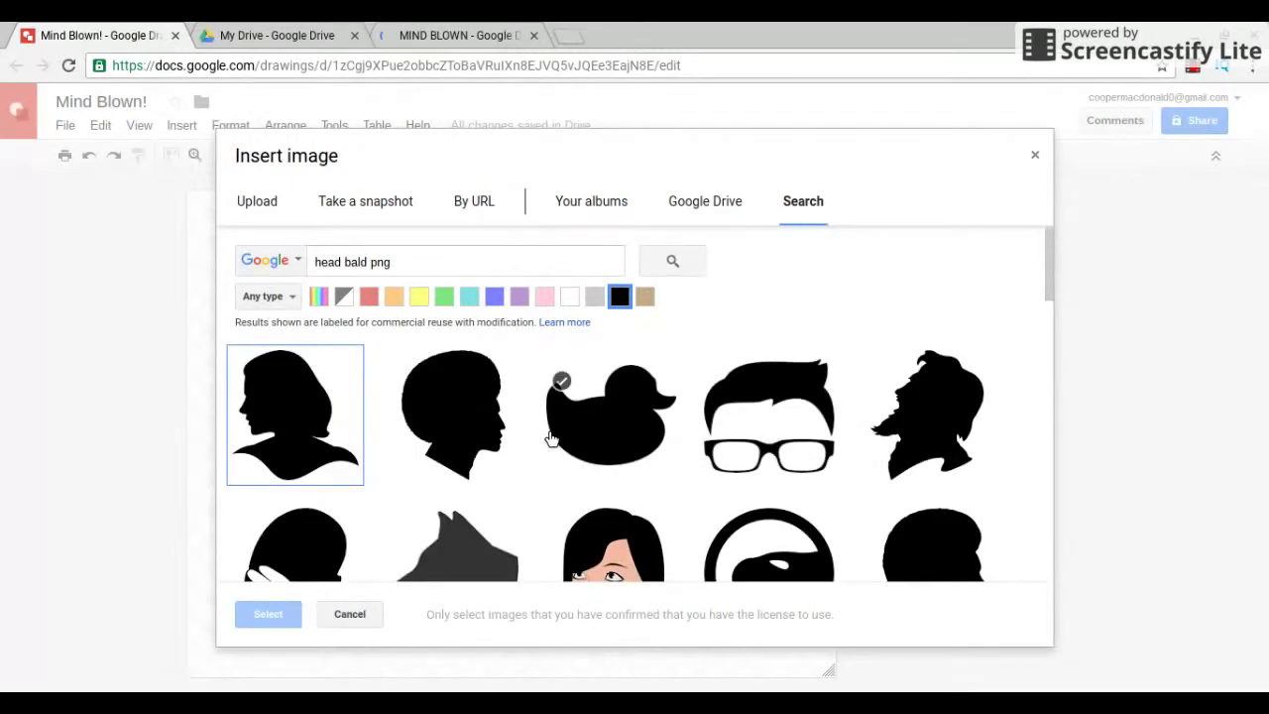
{"action": "left_click", "coordinate": [932, 548]}
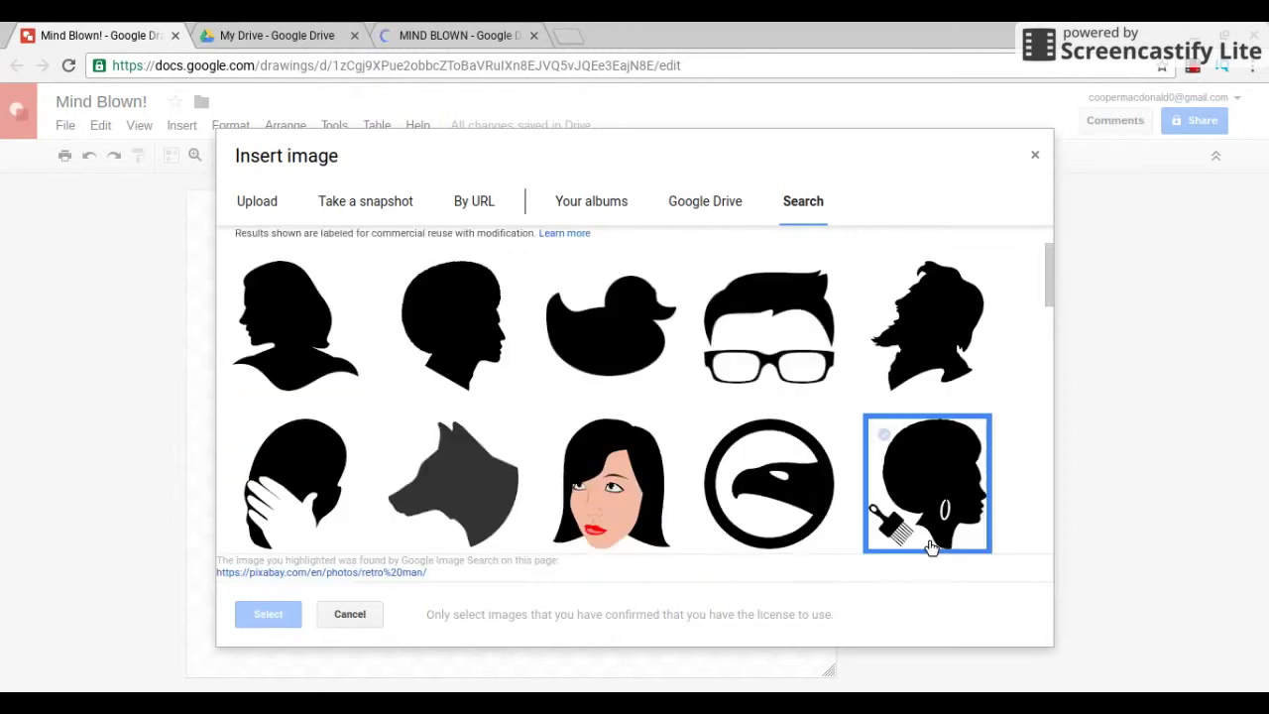
{"action": "left_click", "coordinate": [320, 309]}
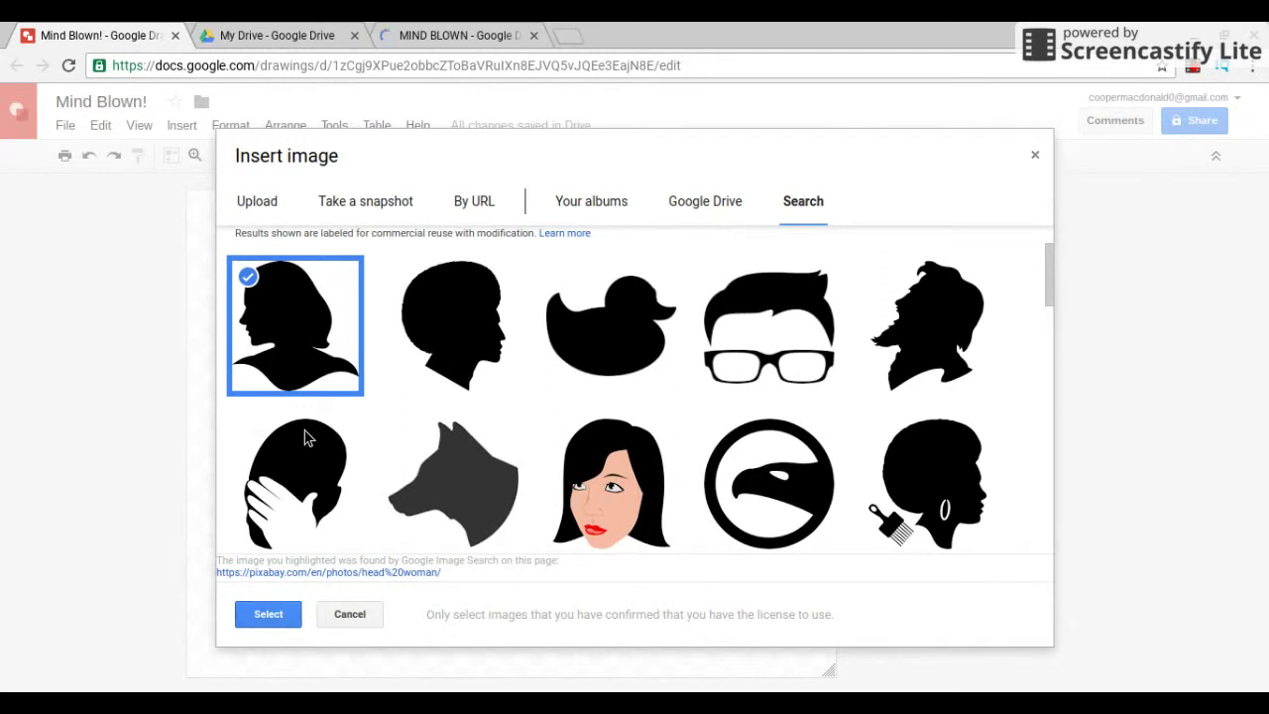
{"action": "left_click", "coordinate": [651, 357]}
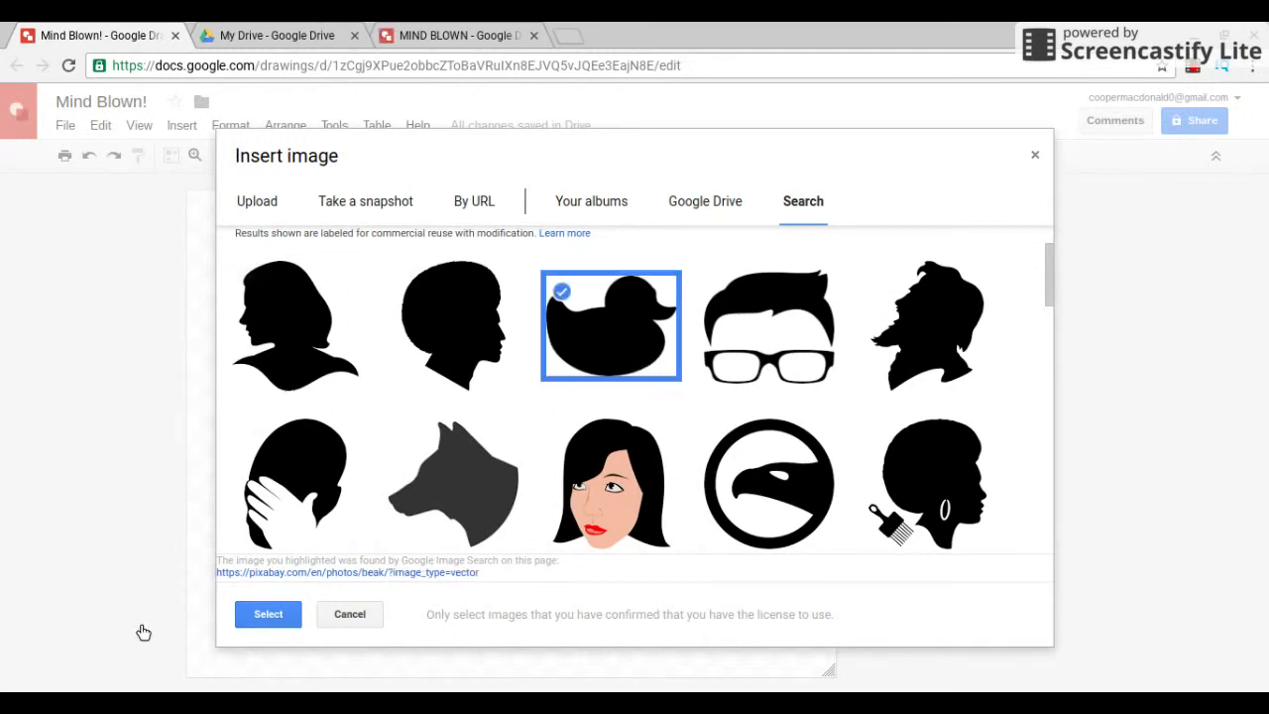
{"action": "left_click", "coordinate": [281, 617]}
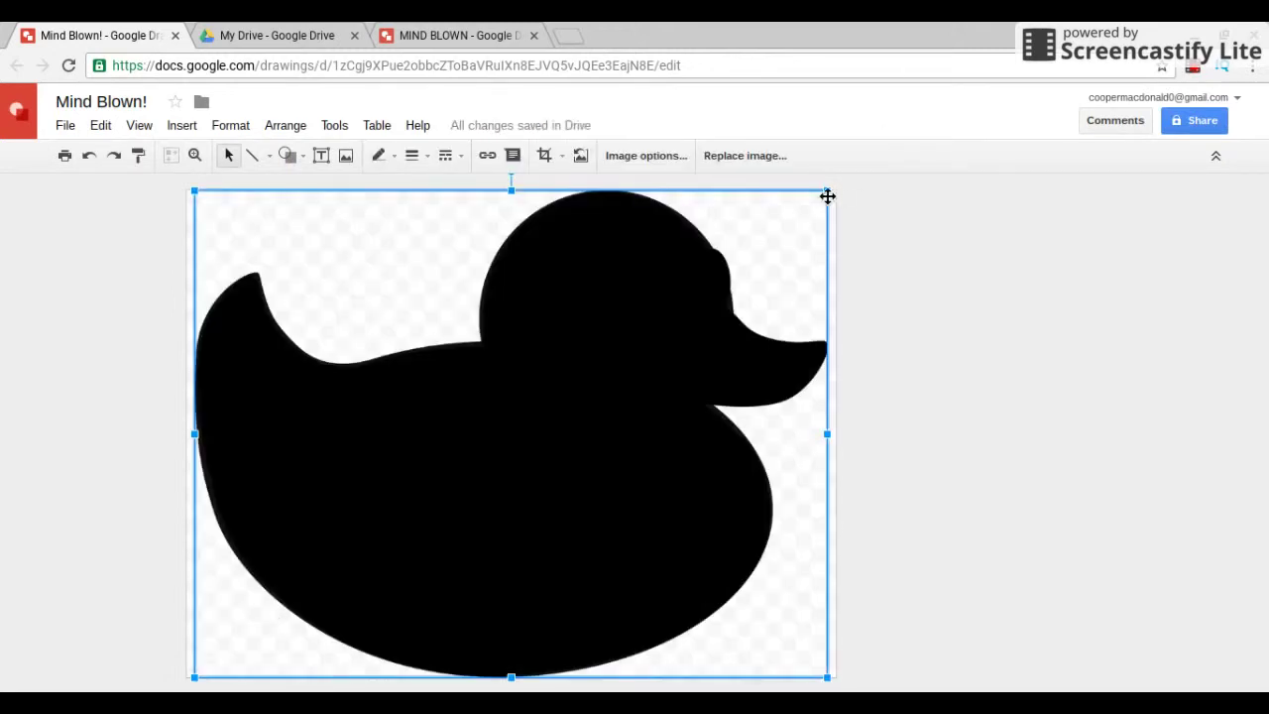
Shrink the duck silhouette and centre it at the bottom, fully inside the canvas.
{"action": "left_click_drag", "start_coordinate": [827, 212], "coordinate": [721, 343]}
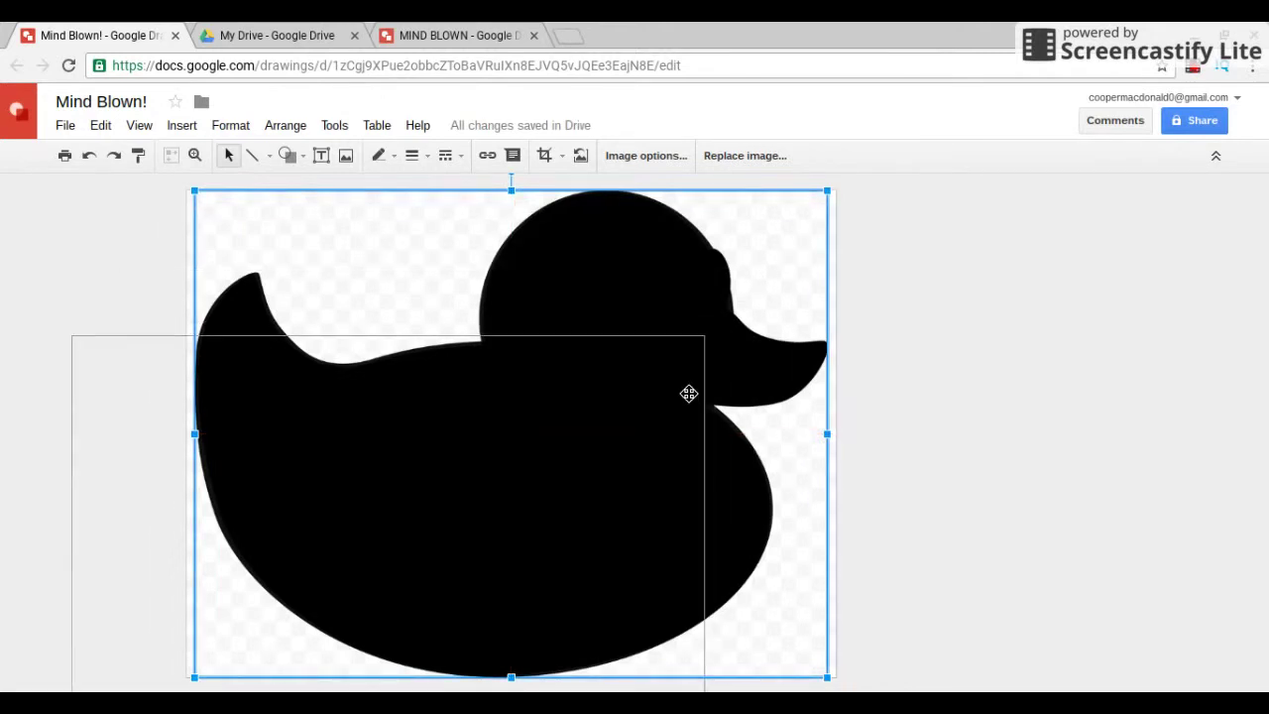
{"action": "left_click_drag", "start_coordinate": [690, 394], "coordinate": [691, 390]}
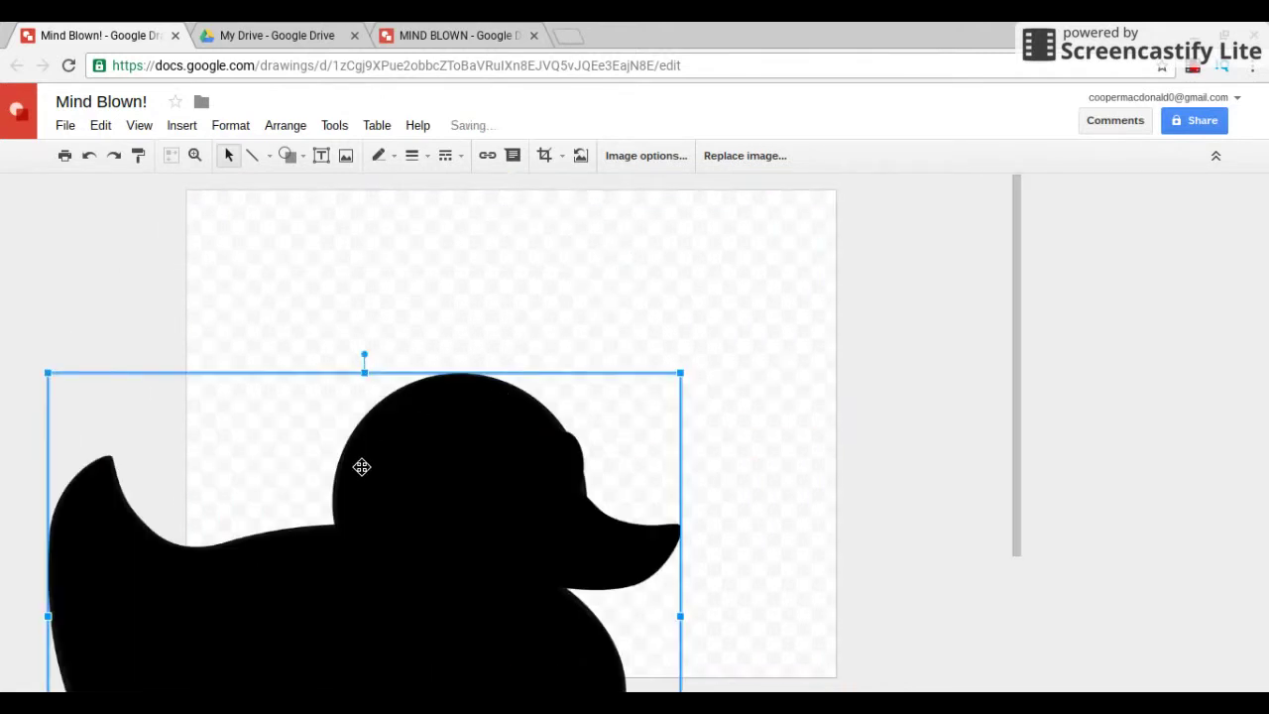
{"action": "left_click_drag", "start_coordinate": [360, 465], "coordinate": [487, 294]}
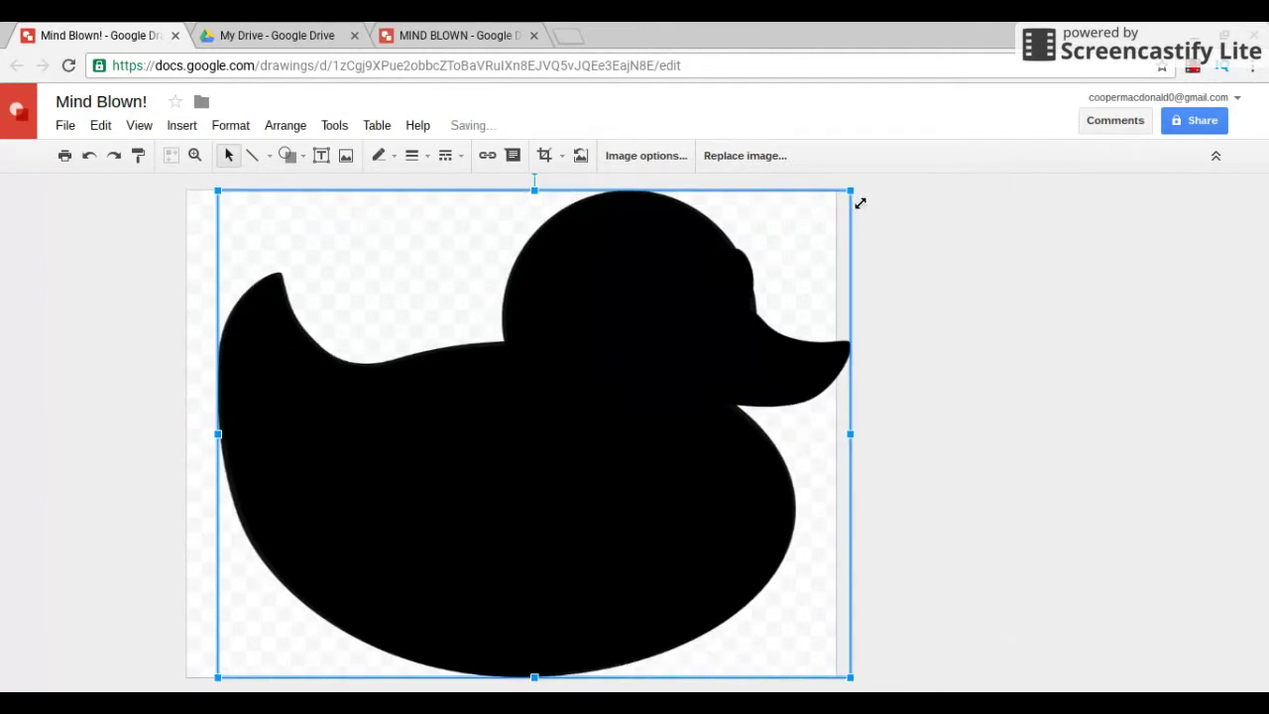
{"action": "left_click_drag", "start_coordinate": [860, 202], "coordinate": [681, 279]}
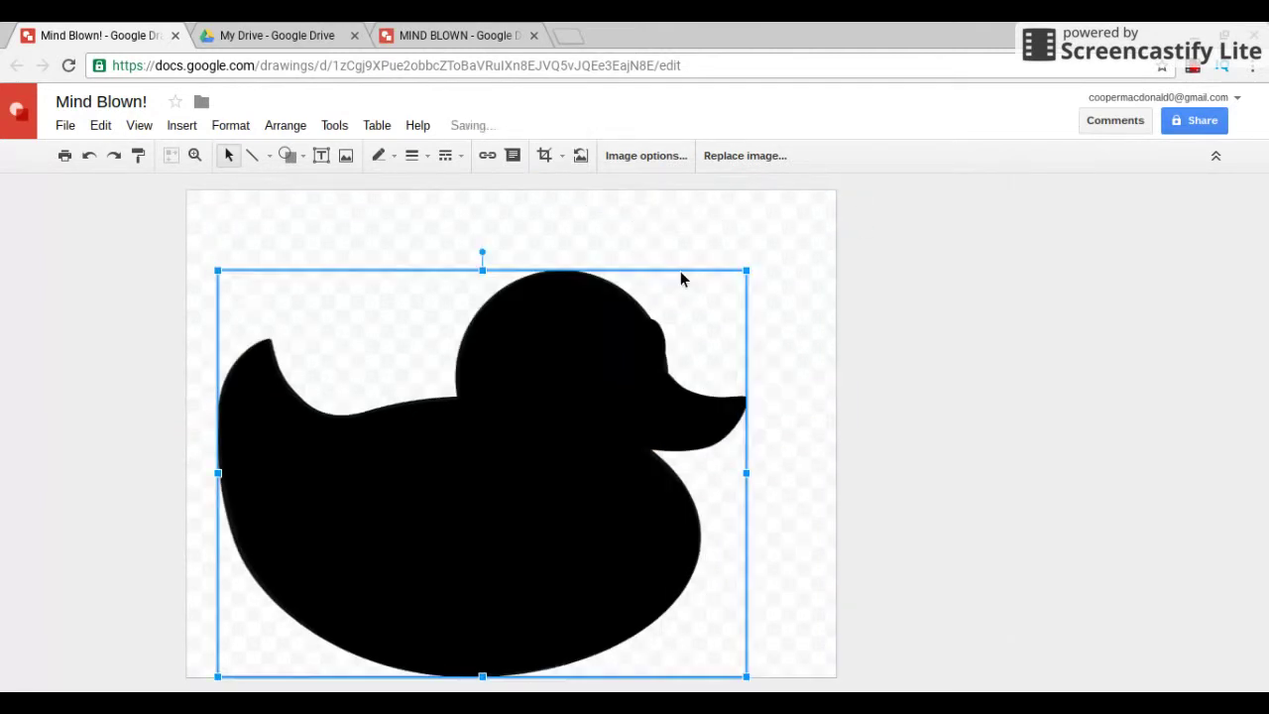
{"action": "left_click_drag", "start_coordinate": [525, 383], "coordinate": [579, 387]}
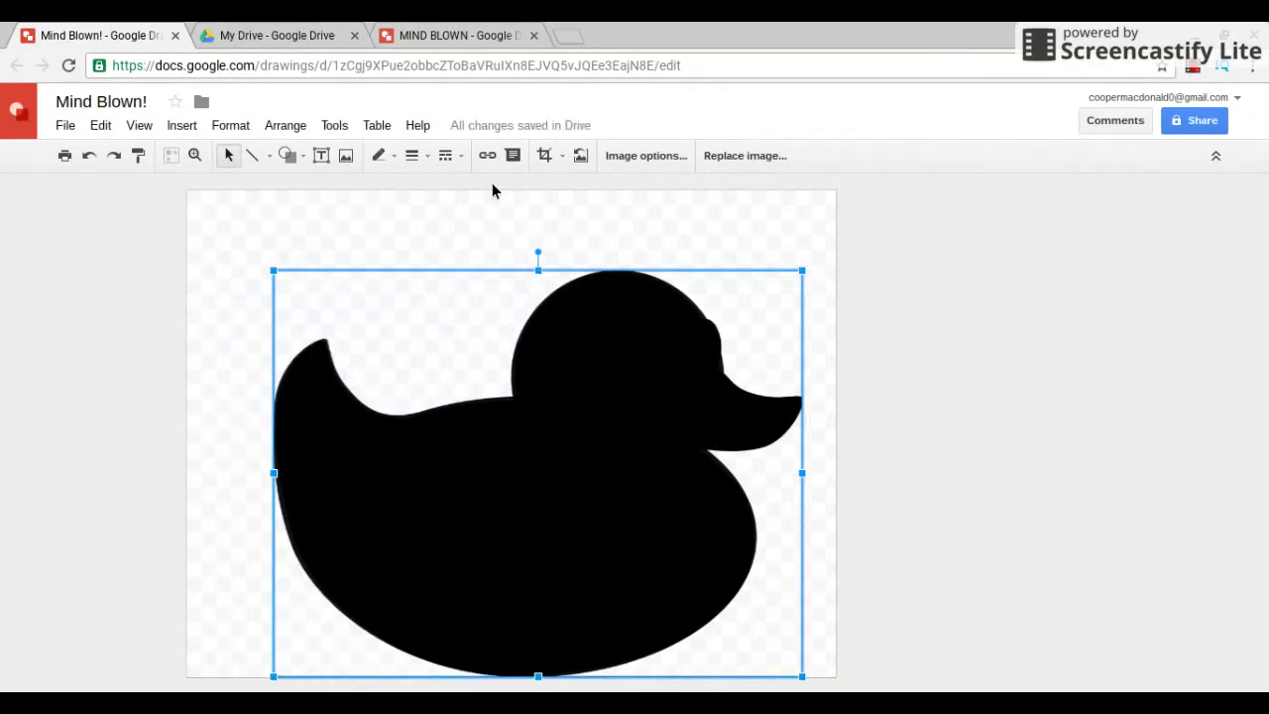
Search images for 'explosion png' in any colour and pick the first explosion result.
{"action": "left_click", "coordinate": [198, 128]}
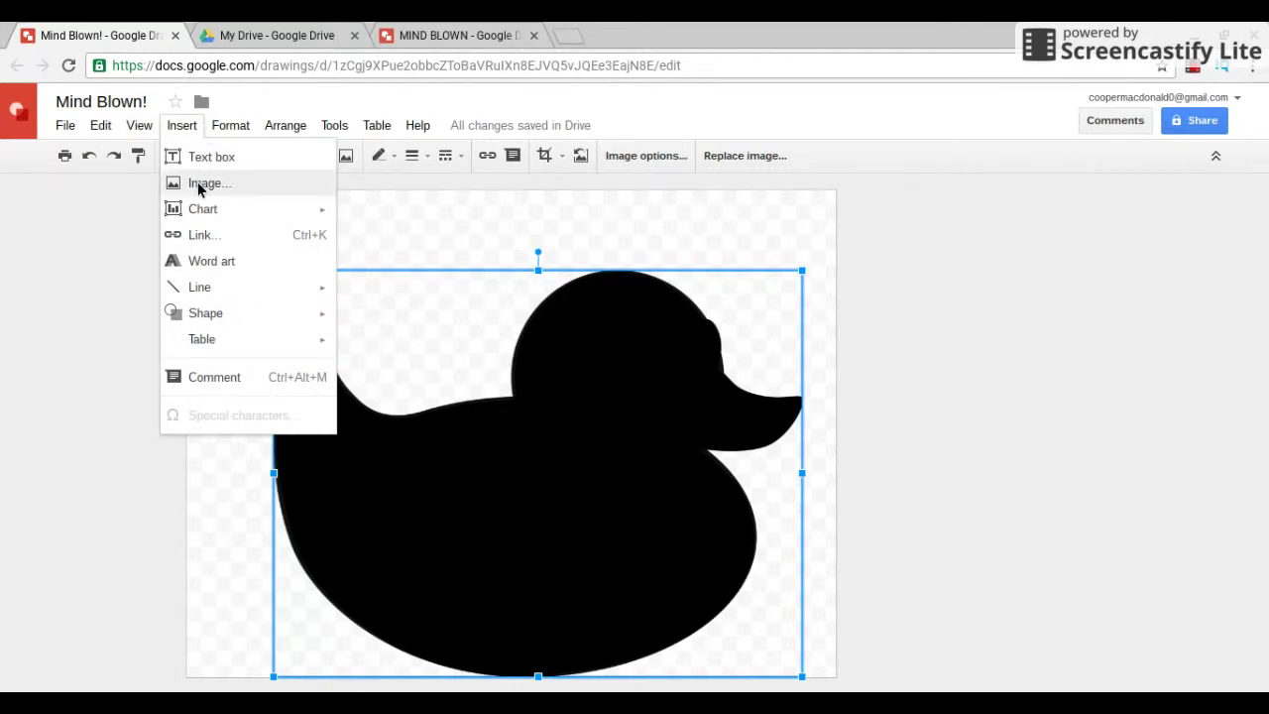
{"action": "left_click", "coordinate": [201, 184]}
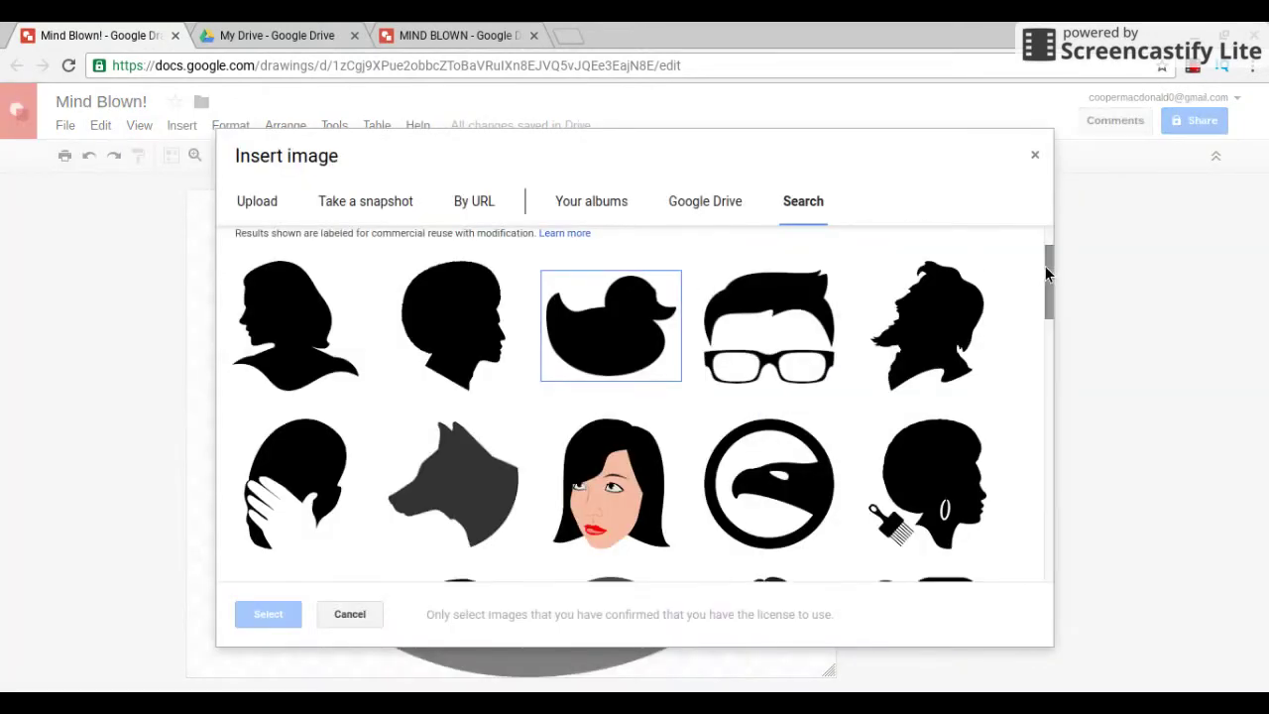
{"action": "scroll", "coordinate": [1058, 250], "scroll_direction": "up", "scroll_amount": 1}
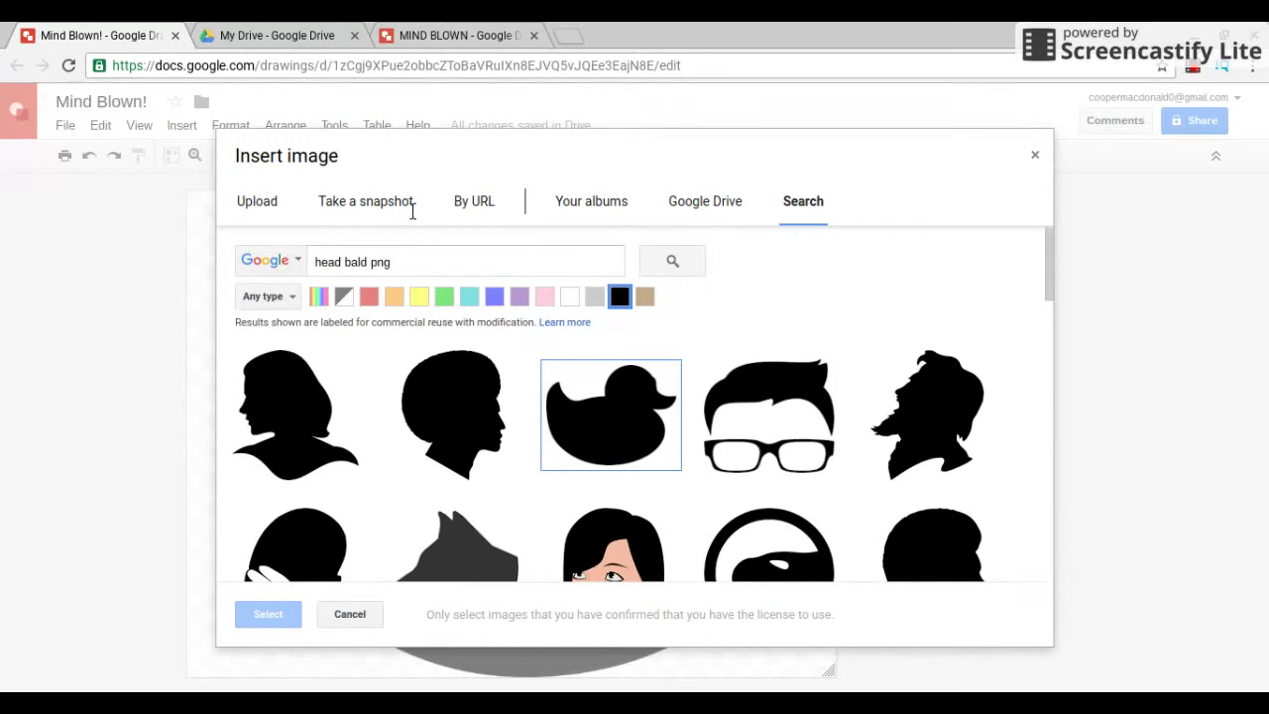
{"action": "left_click", "coordinate": [329, 260]}
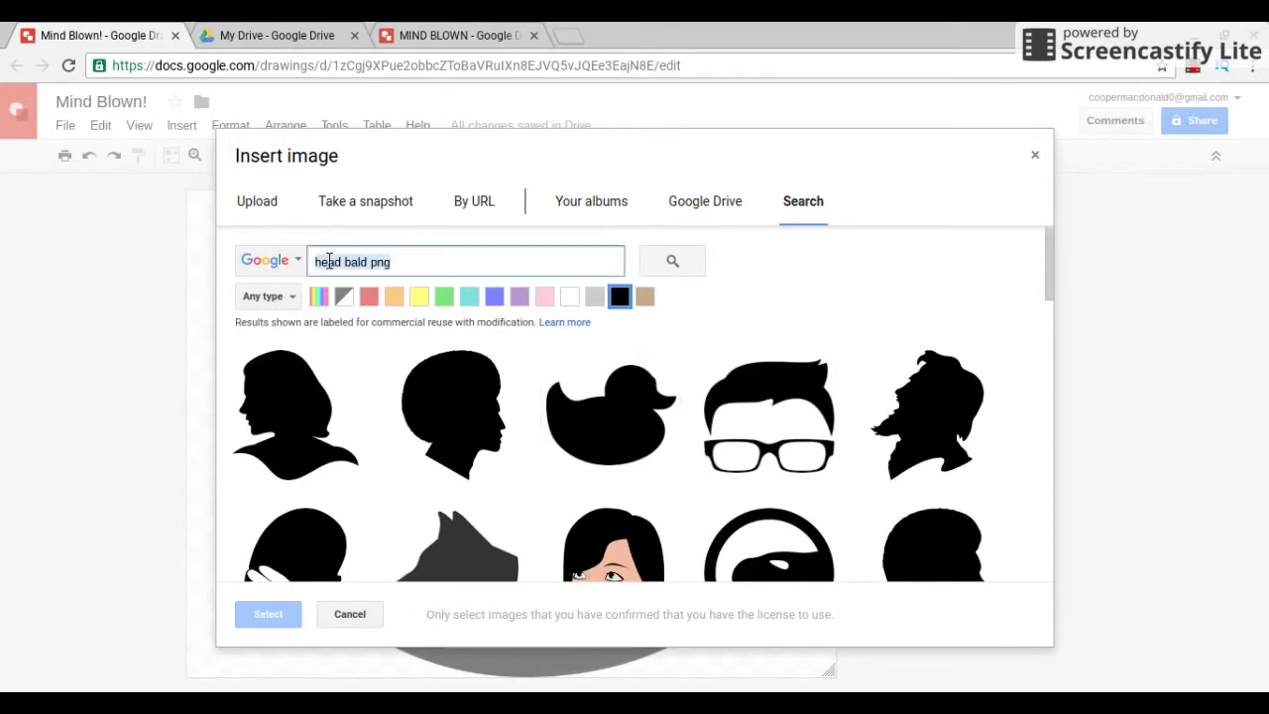
{"action": "key", "text": "BackSpace"}
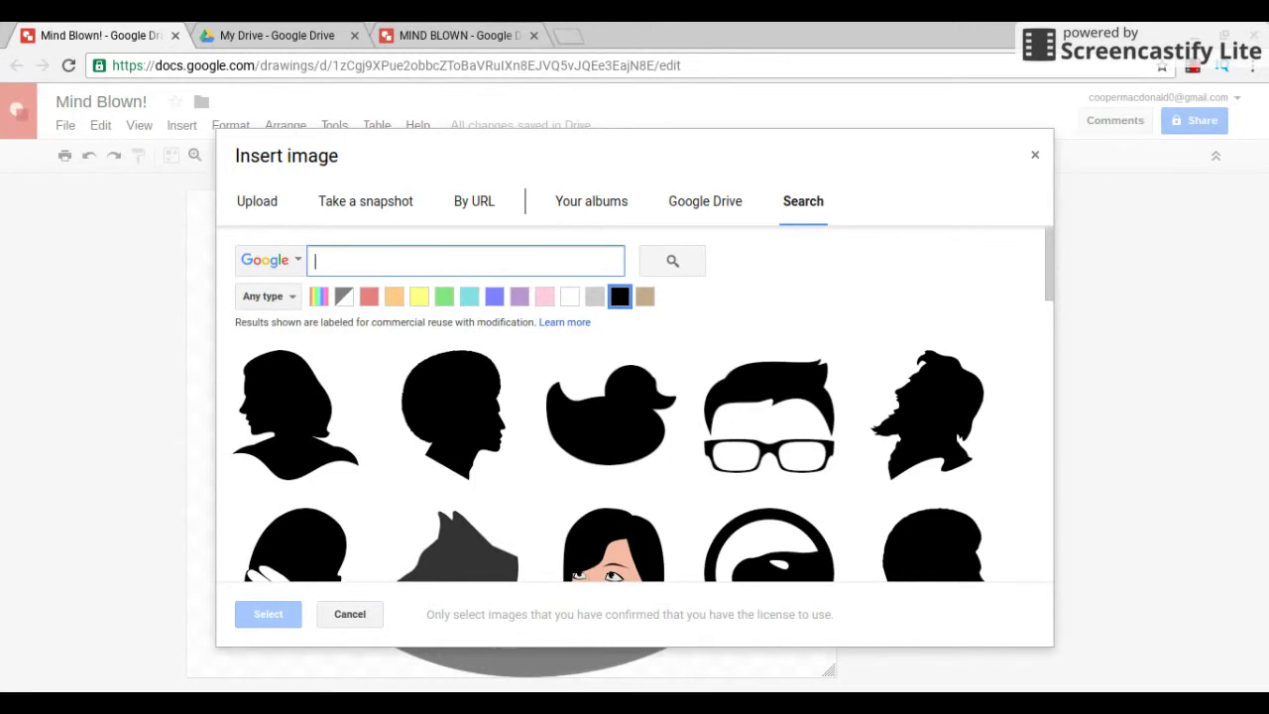
{"action": "type", "text": "explos"}
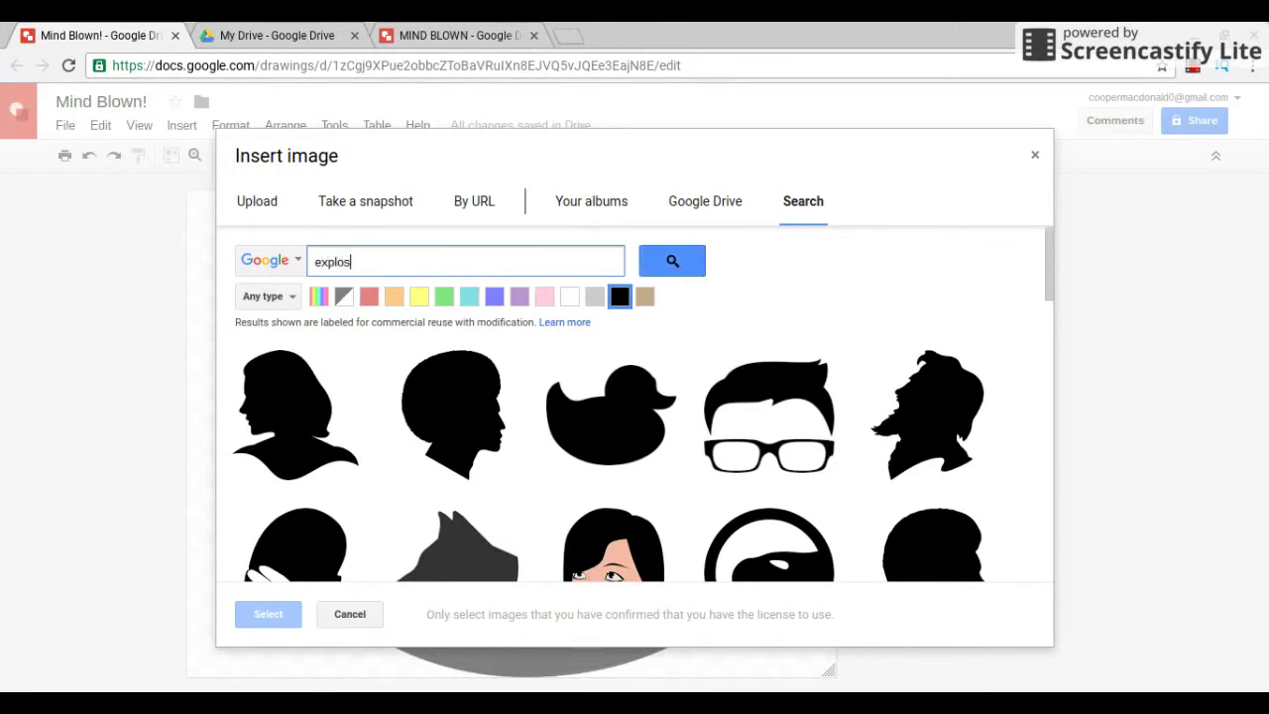
{"action": "type", "text": "ion png"}
{"action": "left_click", "coordinate": [680, 263]}
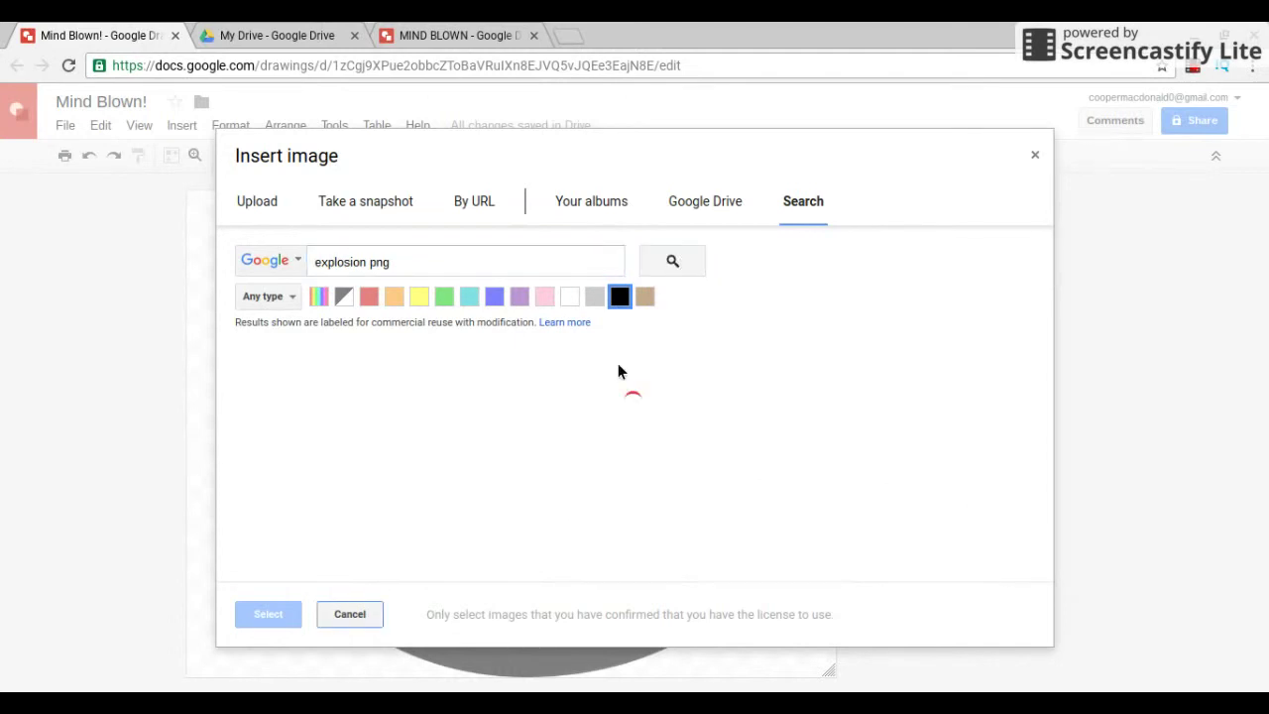
{"action": "left_click", "coordinate": [331, 298]}
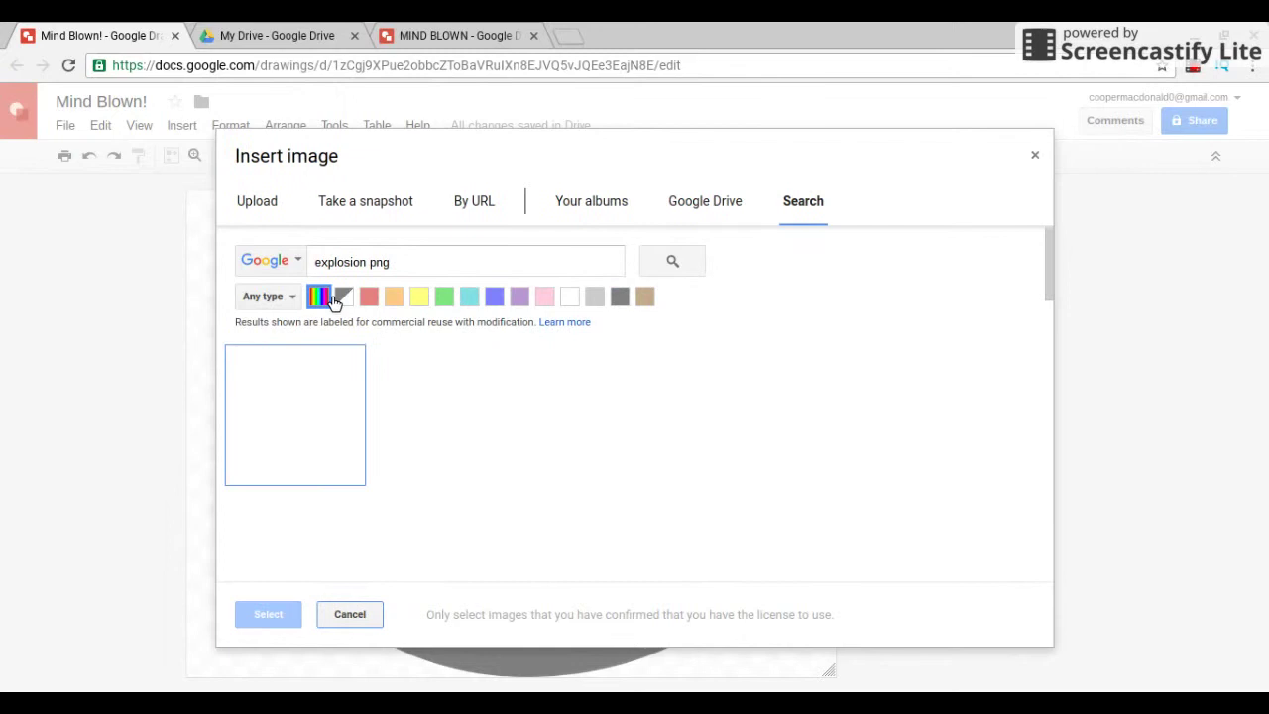
{"action": "left_click", "coordinate": [302, 409]}
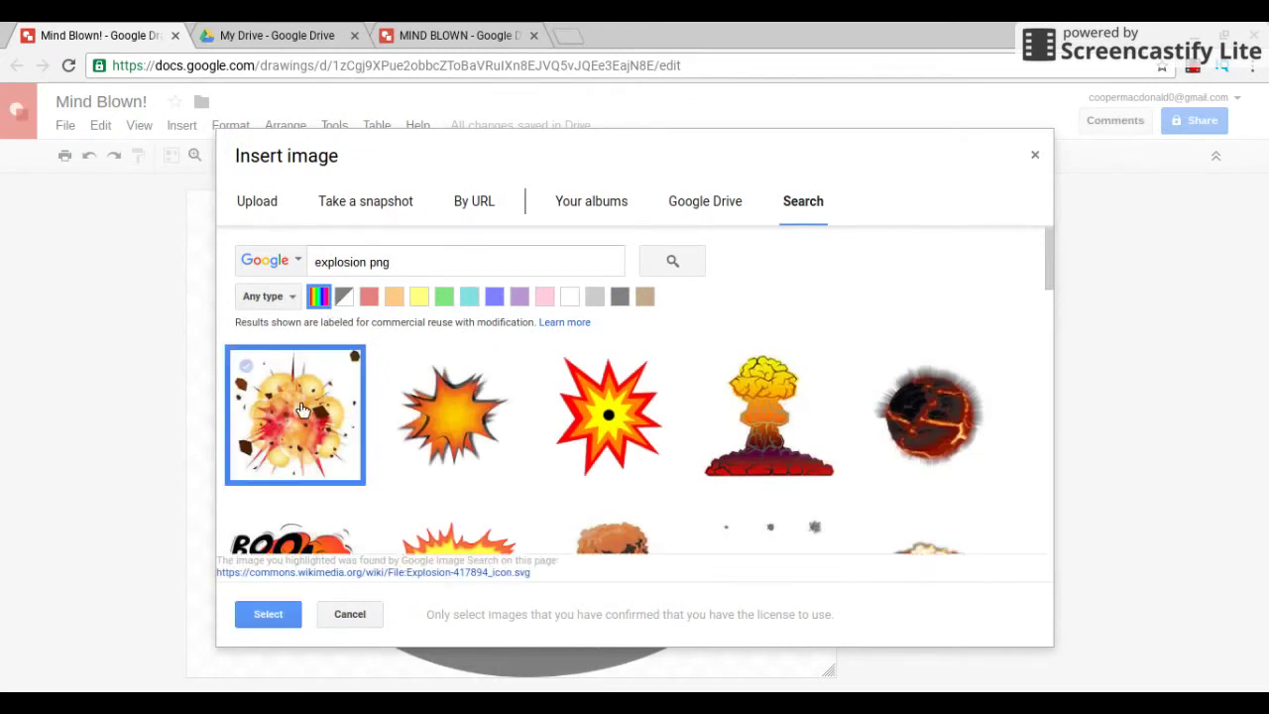
Insert the explosion image, shrink it, and position it over the duck's head.
{"action": "left_click", "coordinate": [268, 614]}
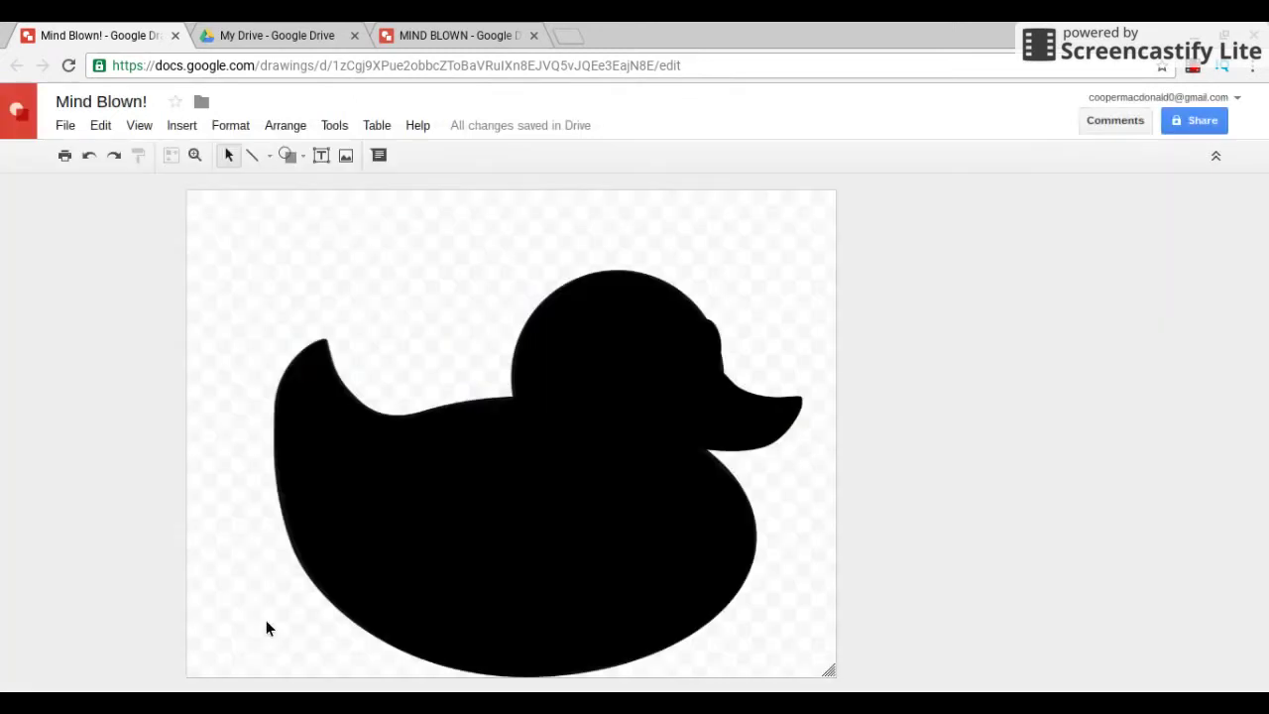
{"action": "left_click", "coordinate": [476, 35]}
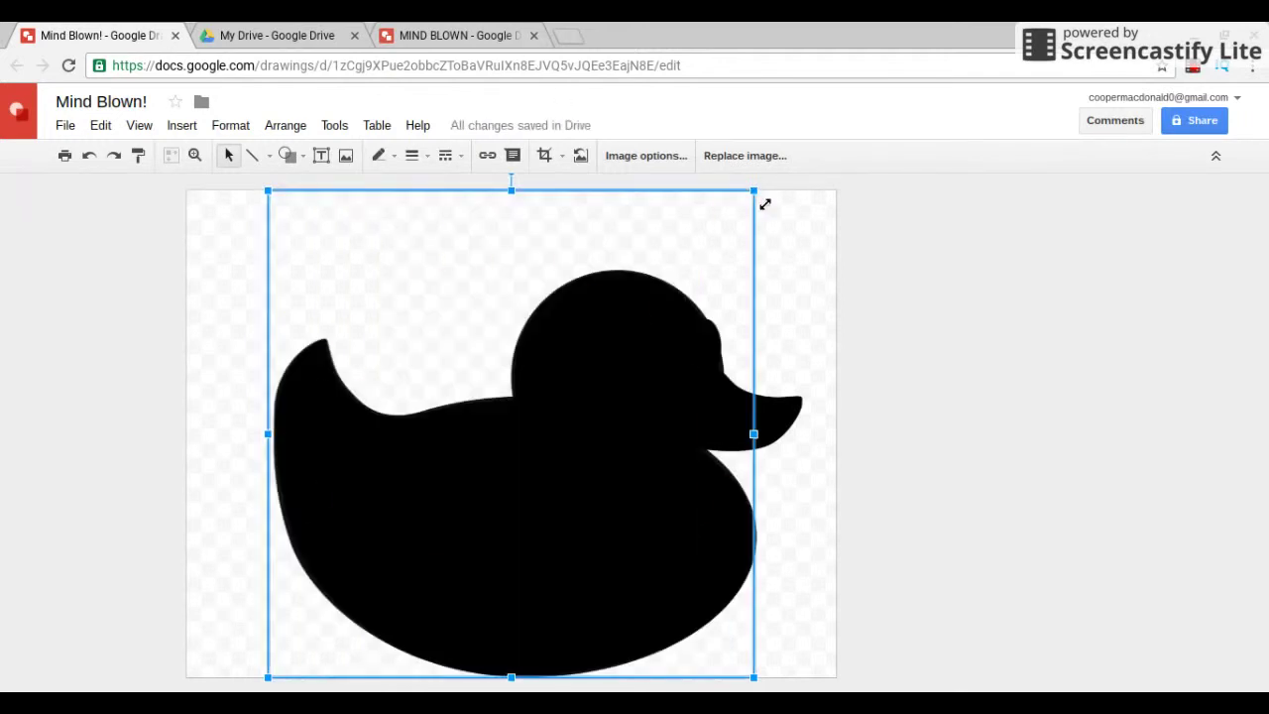
{"action": "left_click_drag", "start_coordinate": [764, 204], "coordinate": [613, 370]}
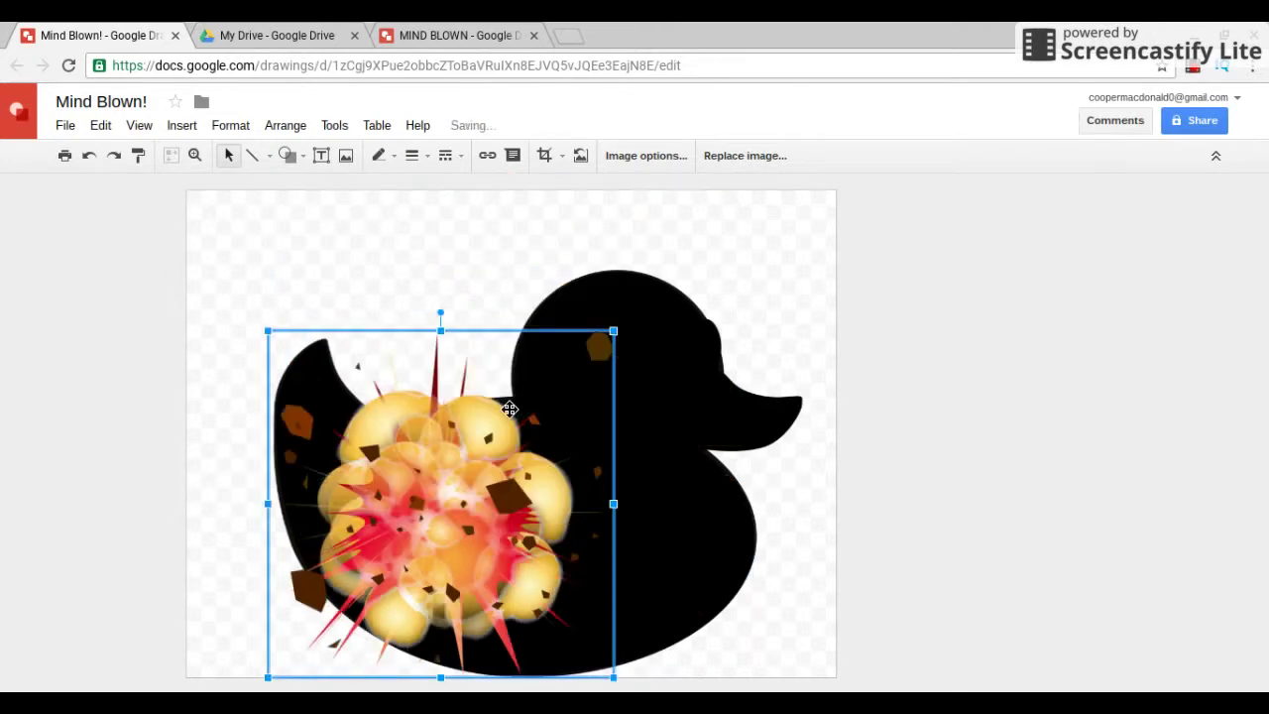
{"action": "left_click_drag", "start_coordinate": [509, 405], "coordinate": [688, 261]}
{"action": "left_click_drag", "start_coordinate": [629, 320], "coordinate": [620, 287]}
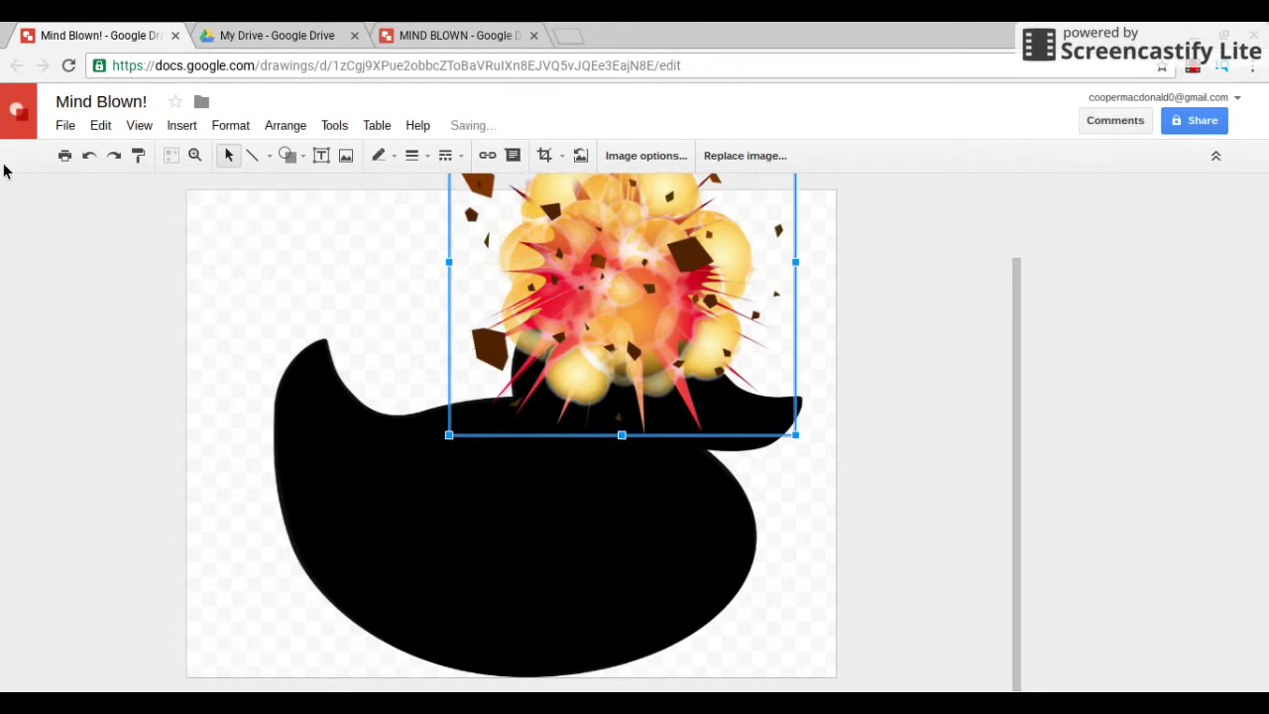
Append ' tutorial' to the title, making it 'Mind Blown! tutorial'.
{"action": "left_click", "coordinate": [158, 113]}
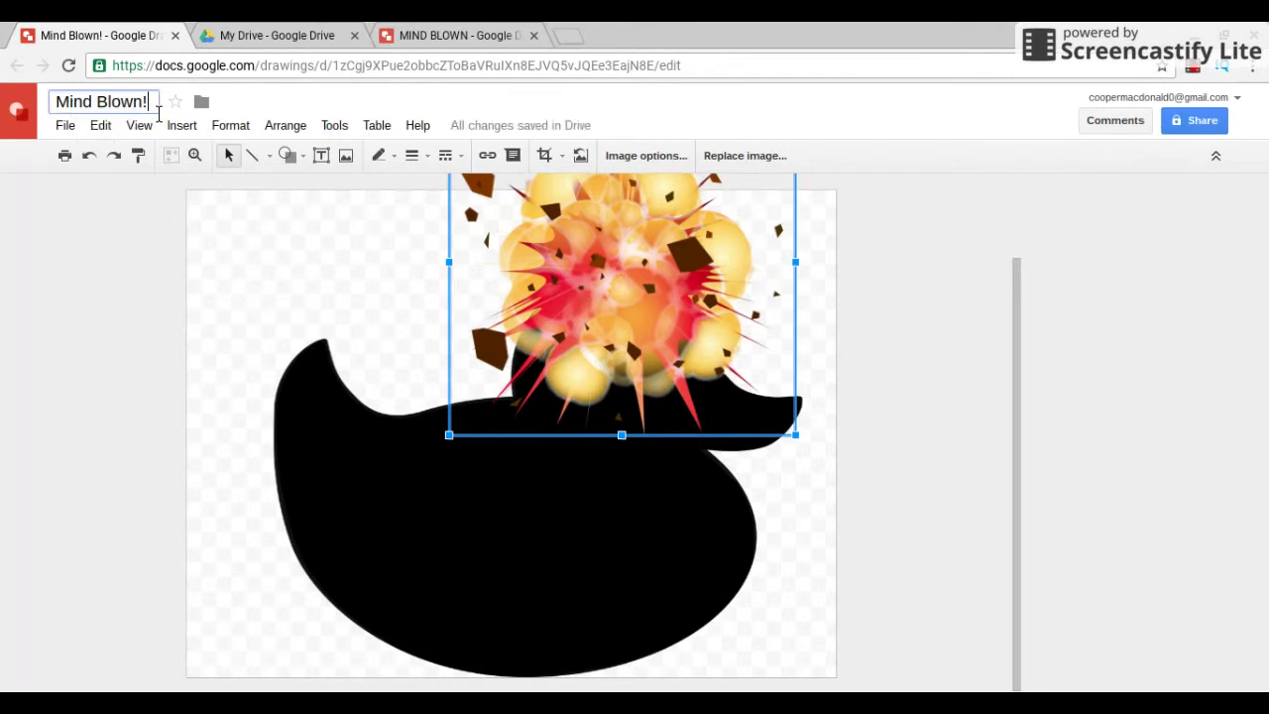
{"action": "type", "text": "tut"}
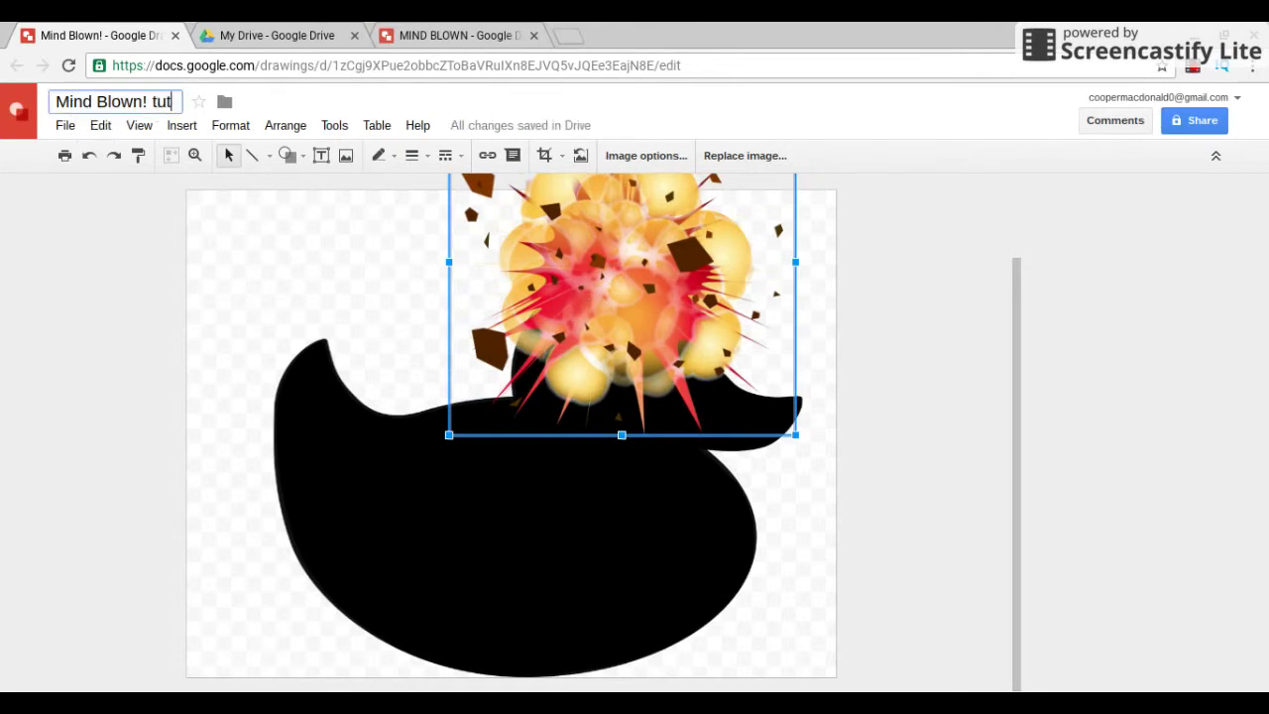
{"action": "type", "text": "orial"}
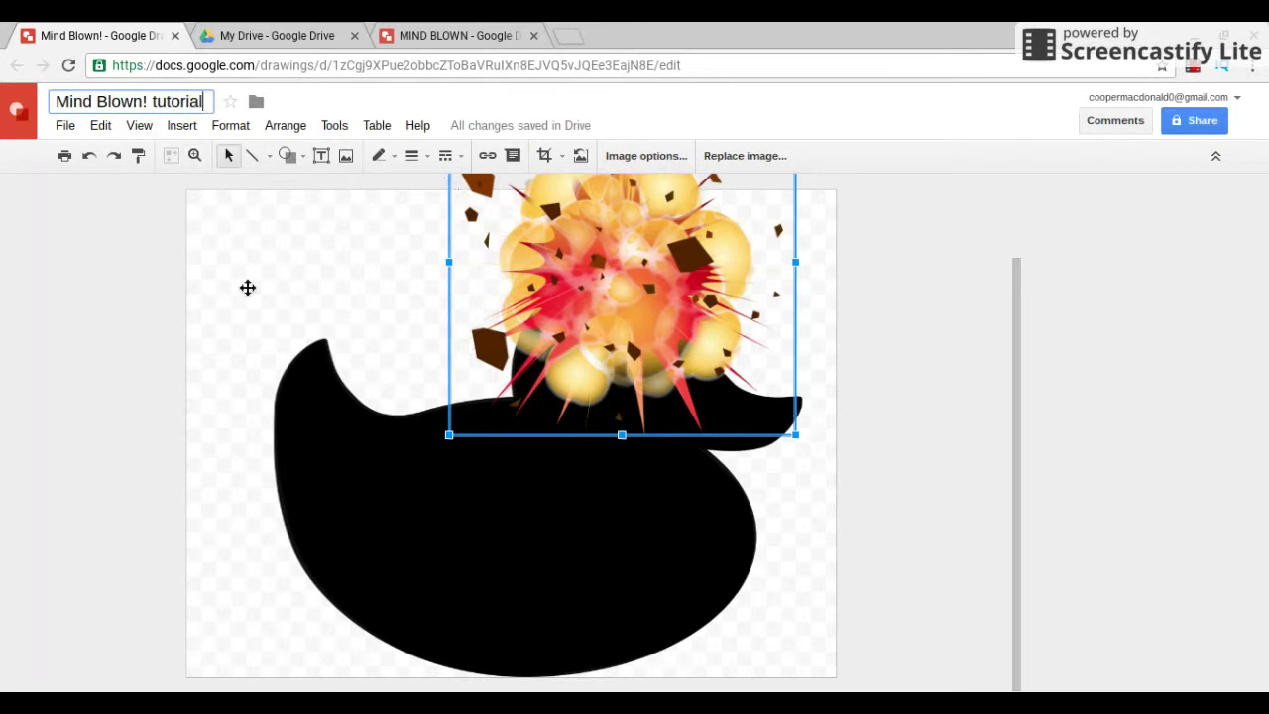
{"action": "left_click", "coordinate": [290, 264]}
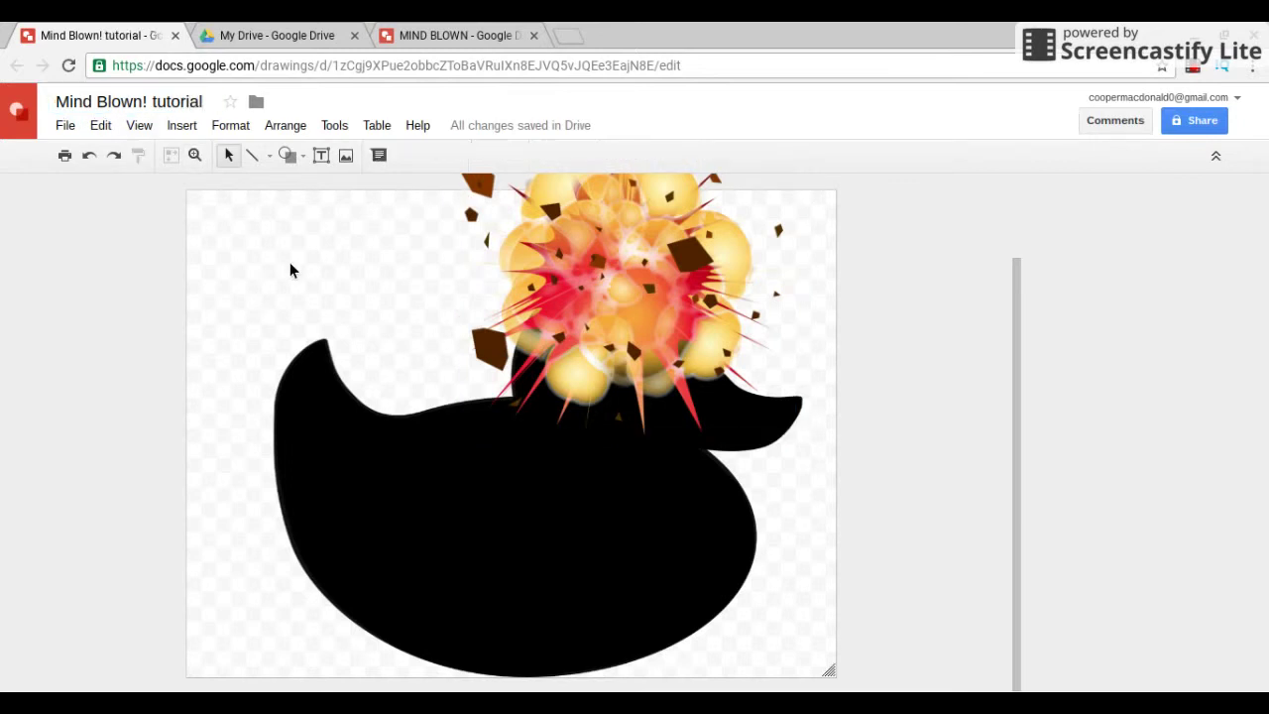
Insert word art reading 'MIND BLOWN!!!' so it stretches across the duck's head.
{"action": "left_click", "coordinate": [188, 129]}
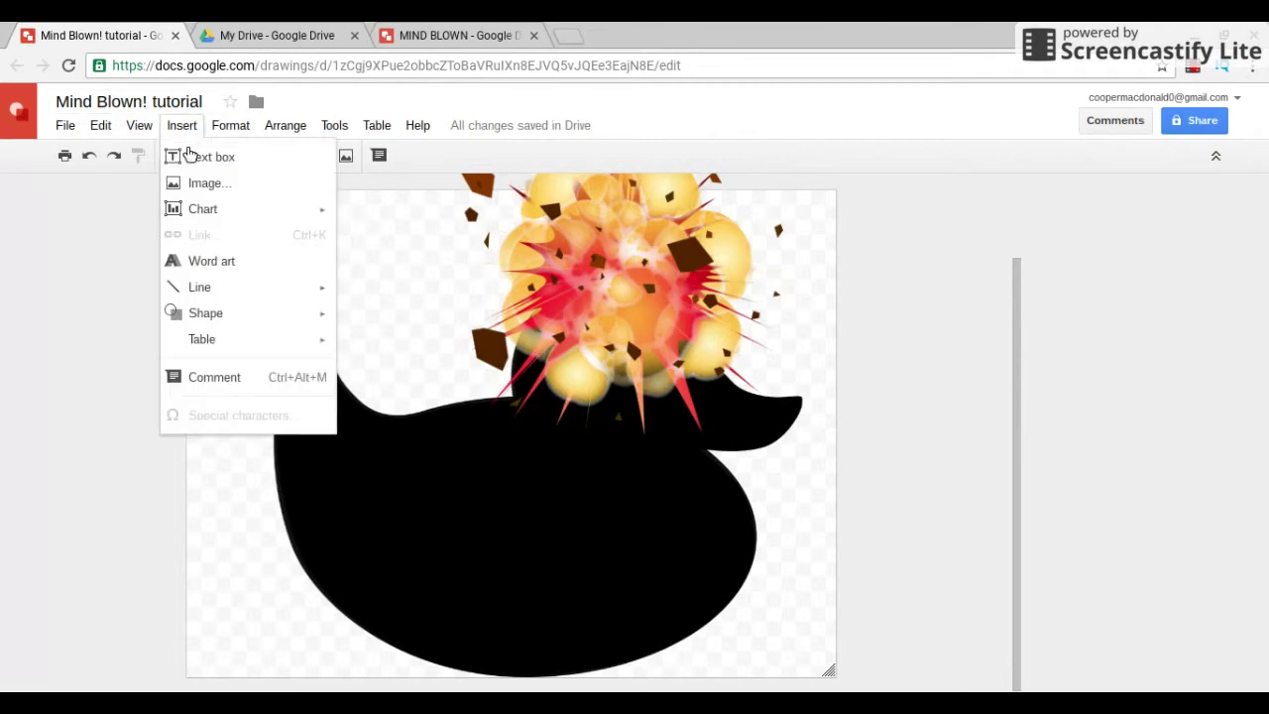
{"action": "left_click", "coordinate": [180, 278]}
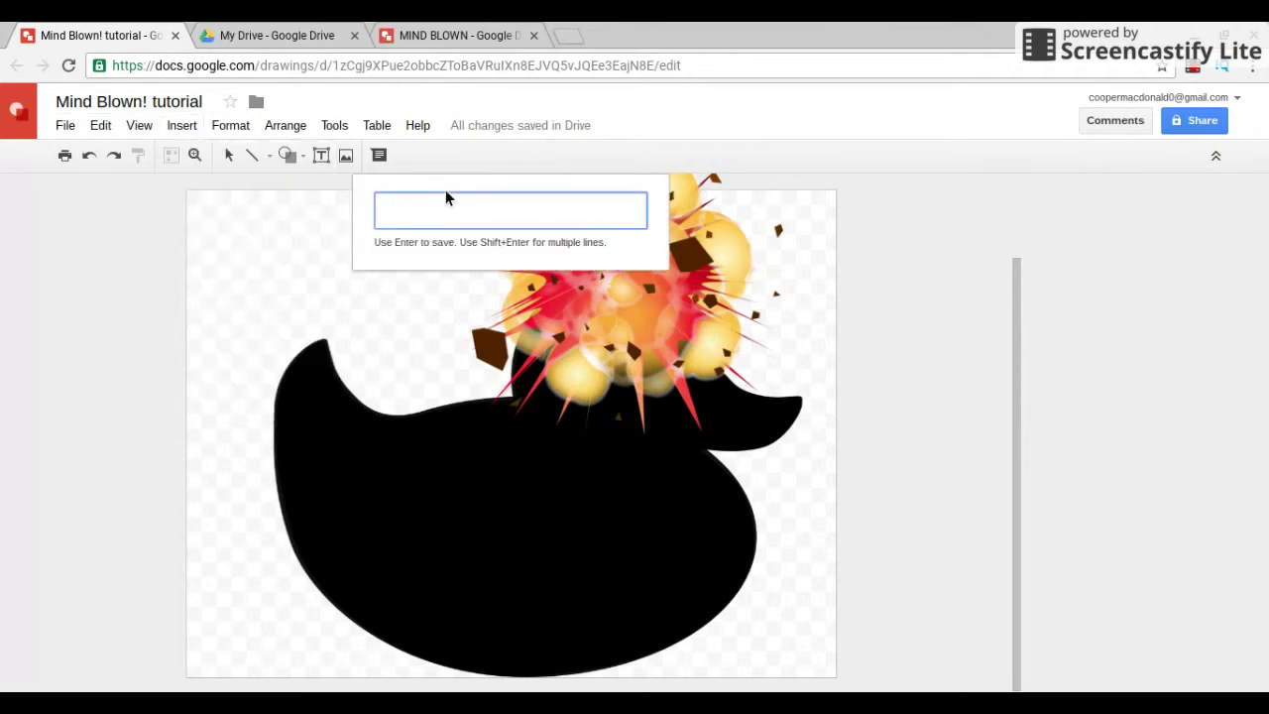
{"action": "type", "text": "Mind"}
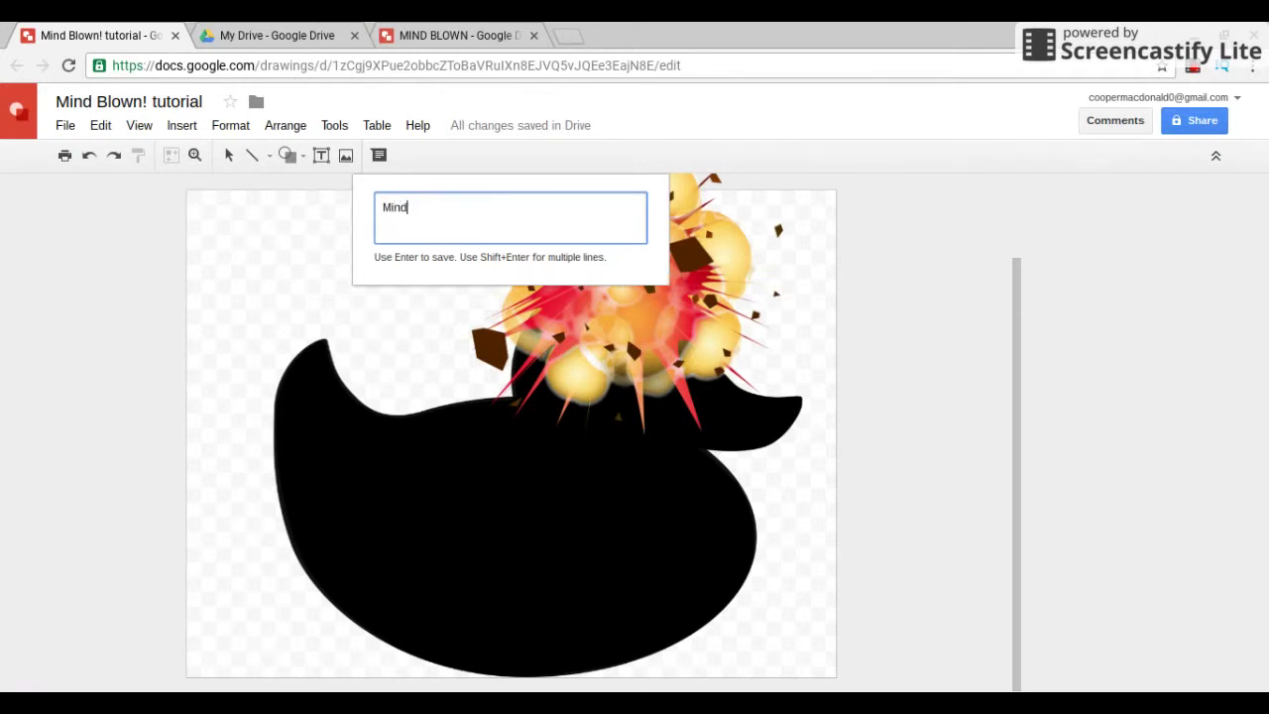
{"action": "key", "text": "BackSpace"}
{"action": "key", "text": "BackSpace"}
{"action": "key", "text": "BackSpace"}
{"action": "type", "text": "IND BLOWN"}
{"action": "key", "text": "Return"}
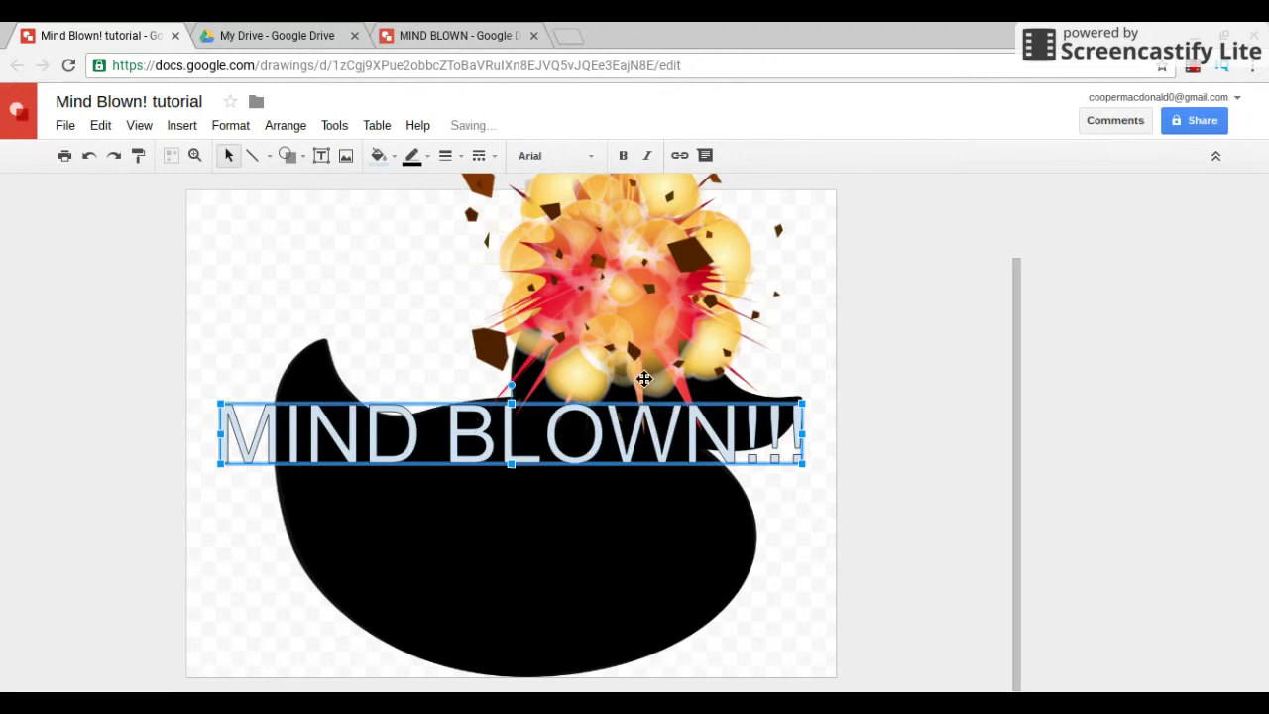
{"action": "left_click", "coordinate": [609, 242]}
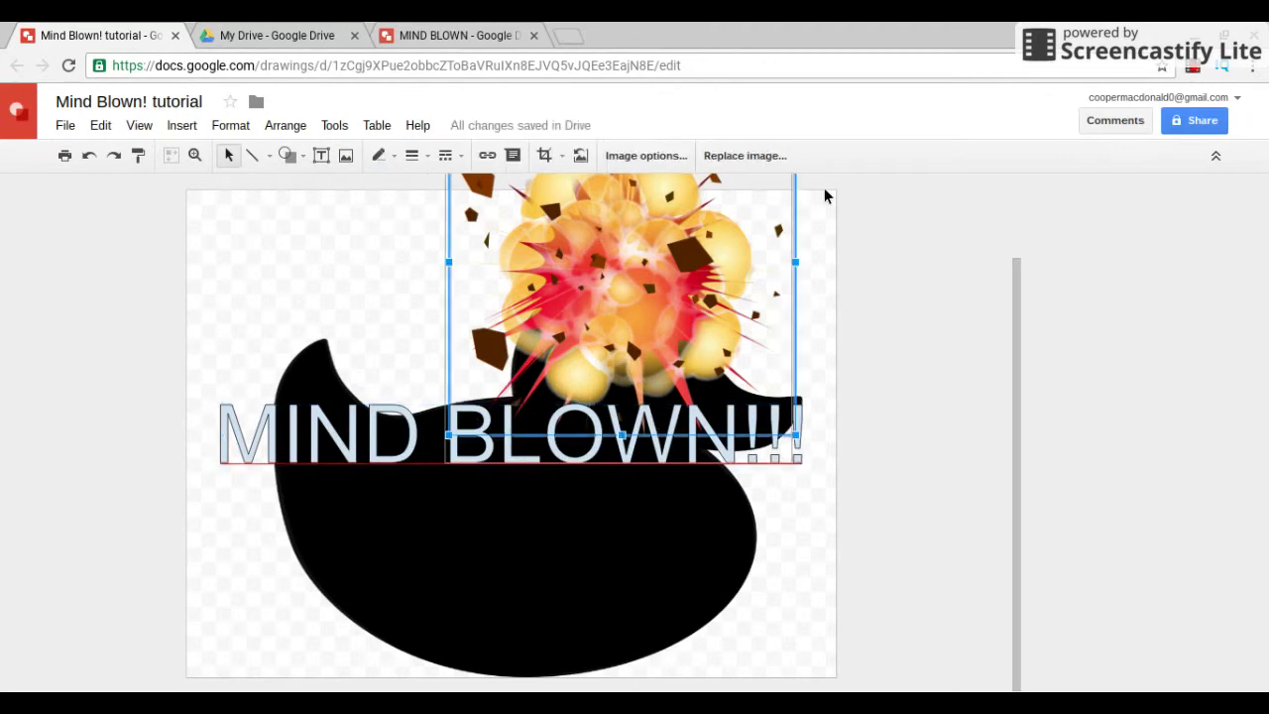
Move the explosion image down onto the duck's head and shrink it.
{"action": "left_click_drag", "start_coordinate": [734, 429], "coordinate": [742, 365]}
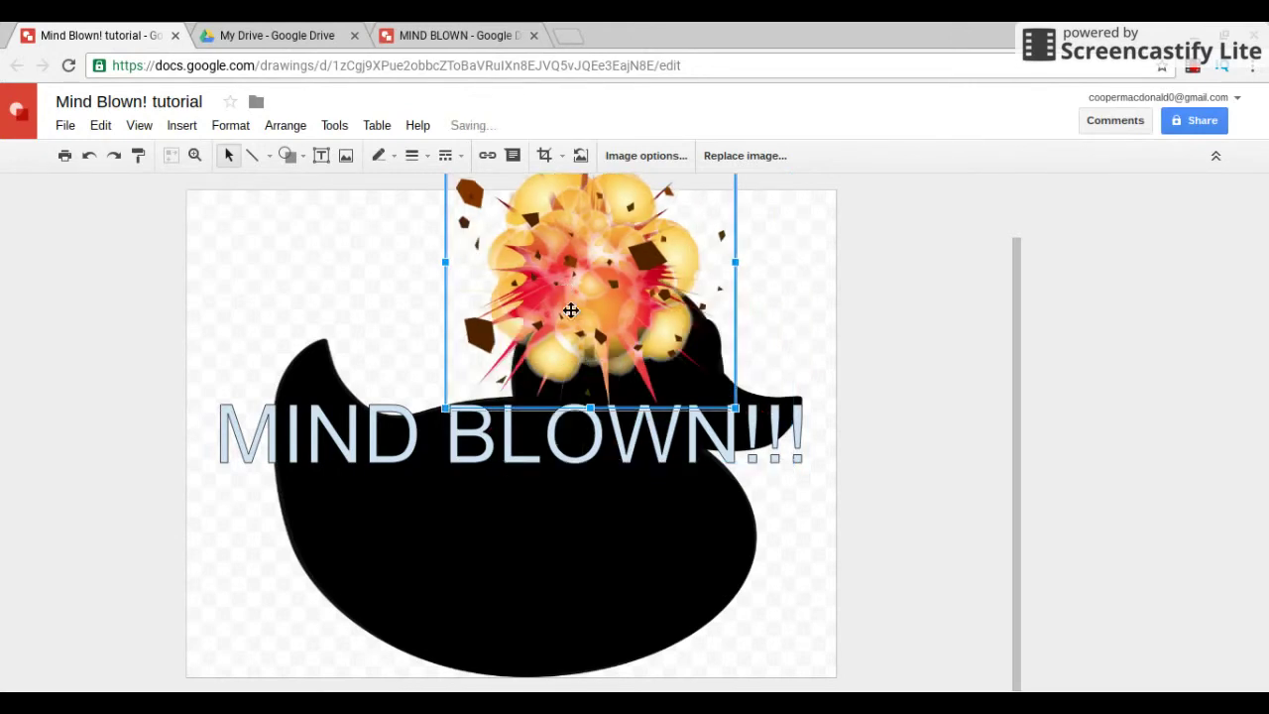
{"action": "left_click_drag", "start_coordinate": [571, 310], "coordinate": [617, 322]}
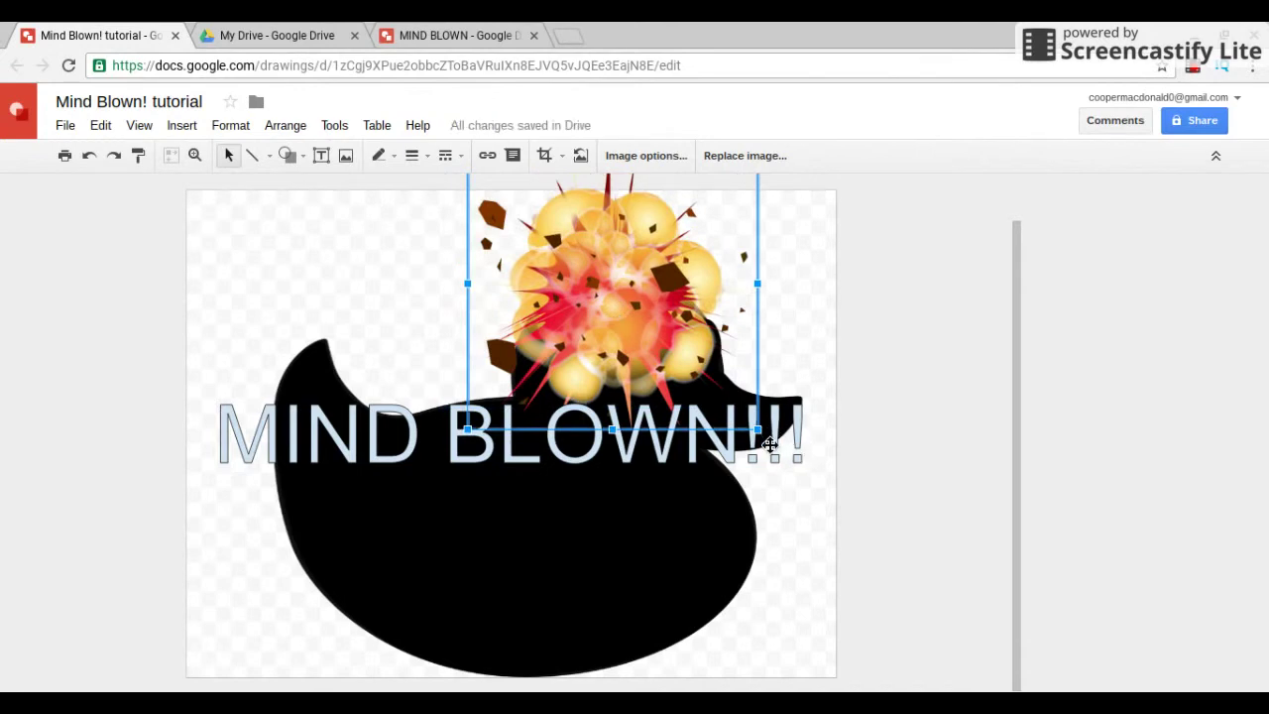
{"action": "left_click_drag", "start_coordinate": [757, 430], "coordinate": [744, 390]}
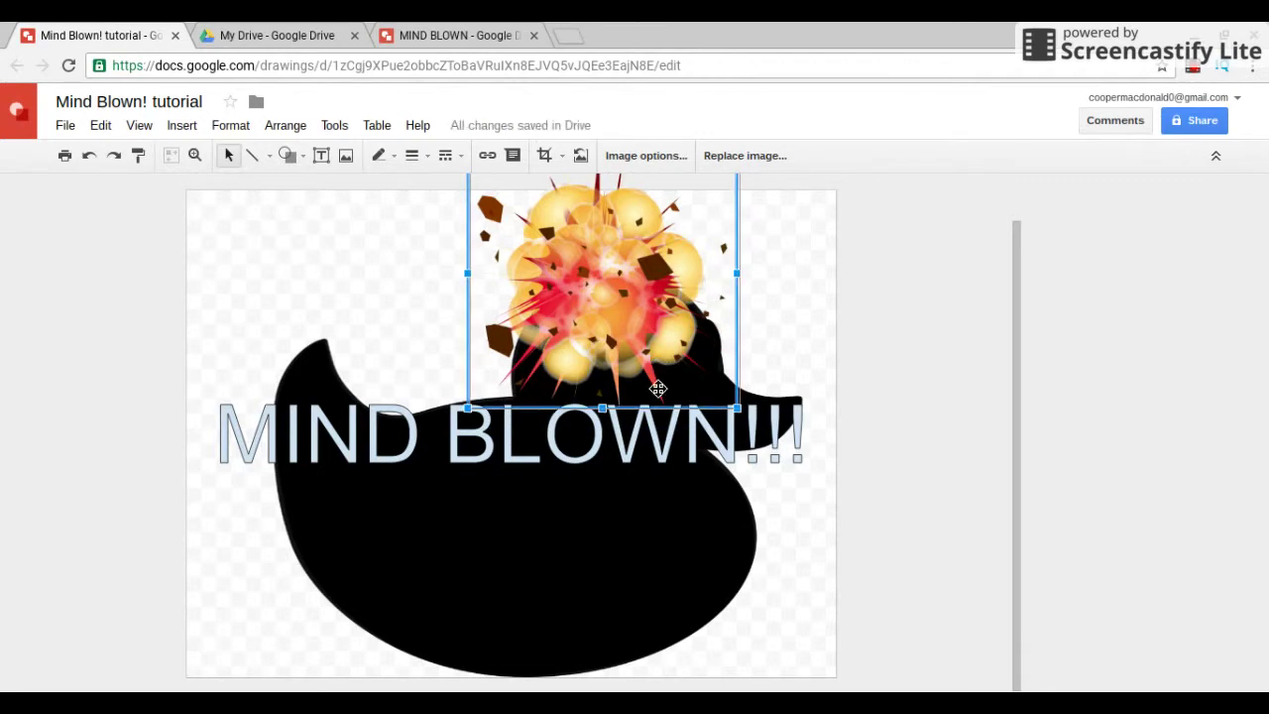
Lower, narrow and centre the word art on the duck's body, fill it red, then view the MIND BLOWN example.
{"action": "left_click", "coordinate": [616, 454]}
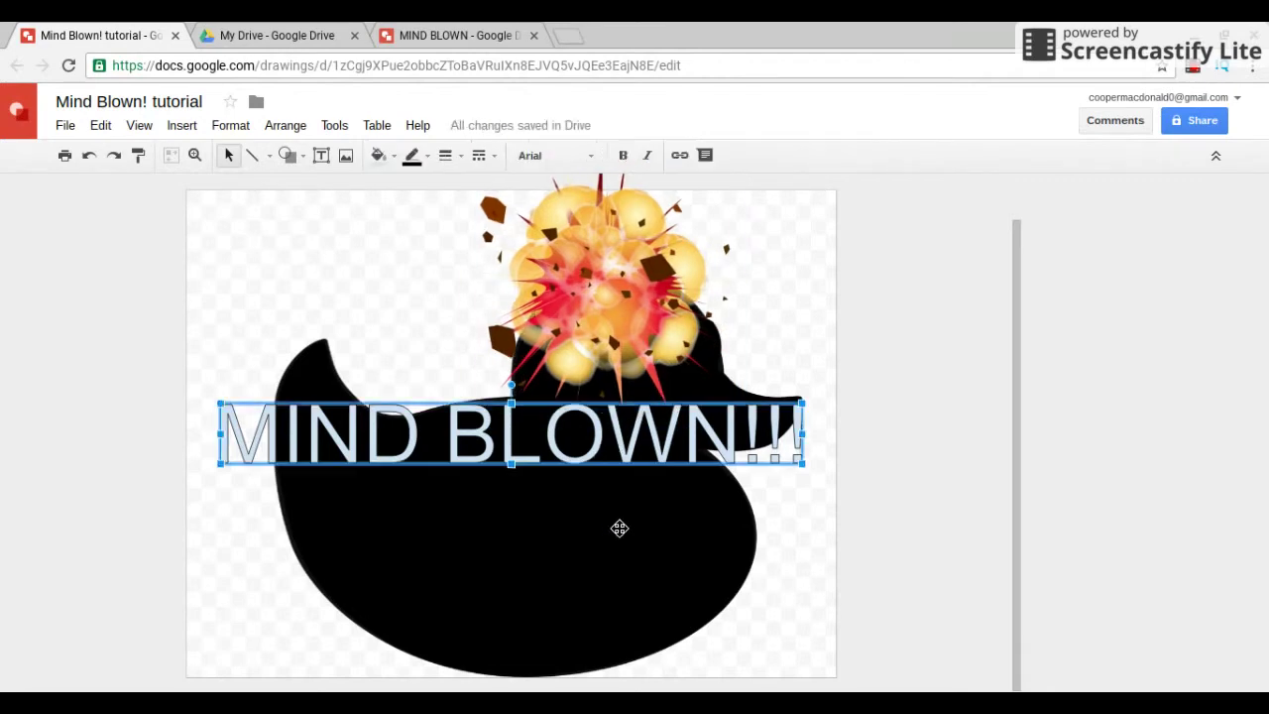
{"action": "left_click_drag", "start_coordinate": [619, 528], "coordinate": [620, 534]}
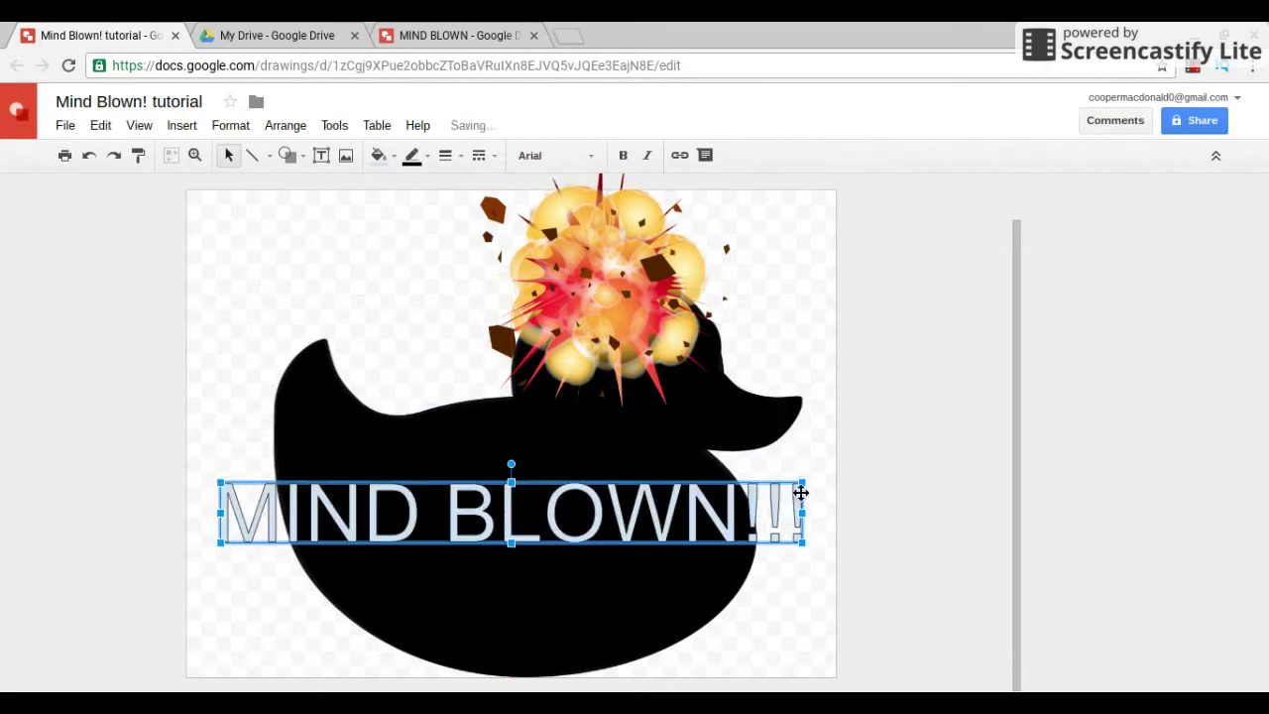
{"action": "left_click_drag", "start_coordinate": [813, 522], "coordinate": [710, 522]}
{"action": "left_click_drag", "start_coordinate": [502, 508], "coordinate": [556, 506]}
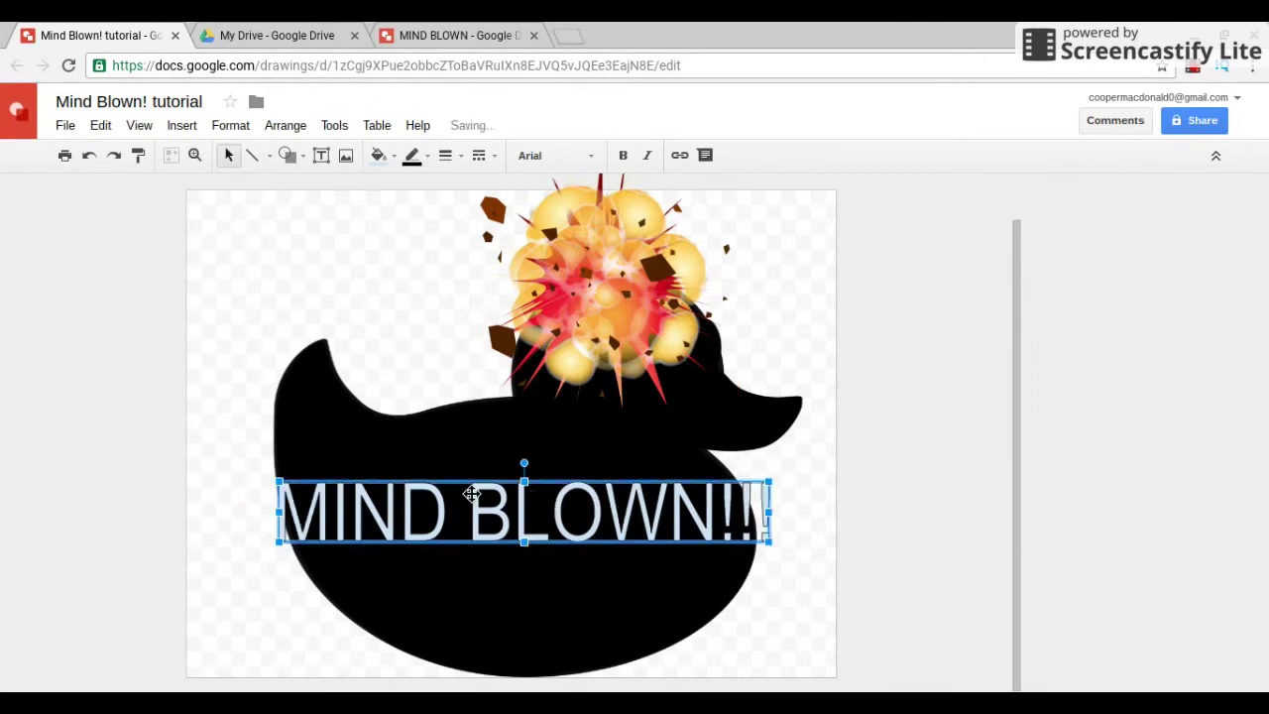
{"action": "left_click", "coordinate": [384, 159]}
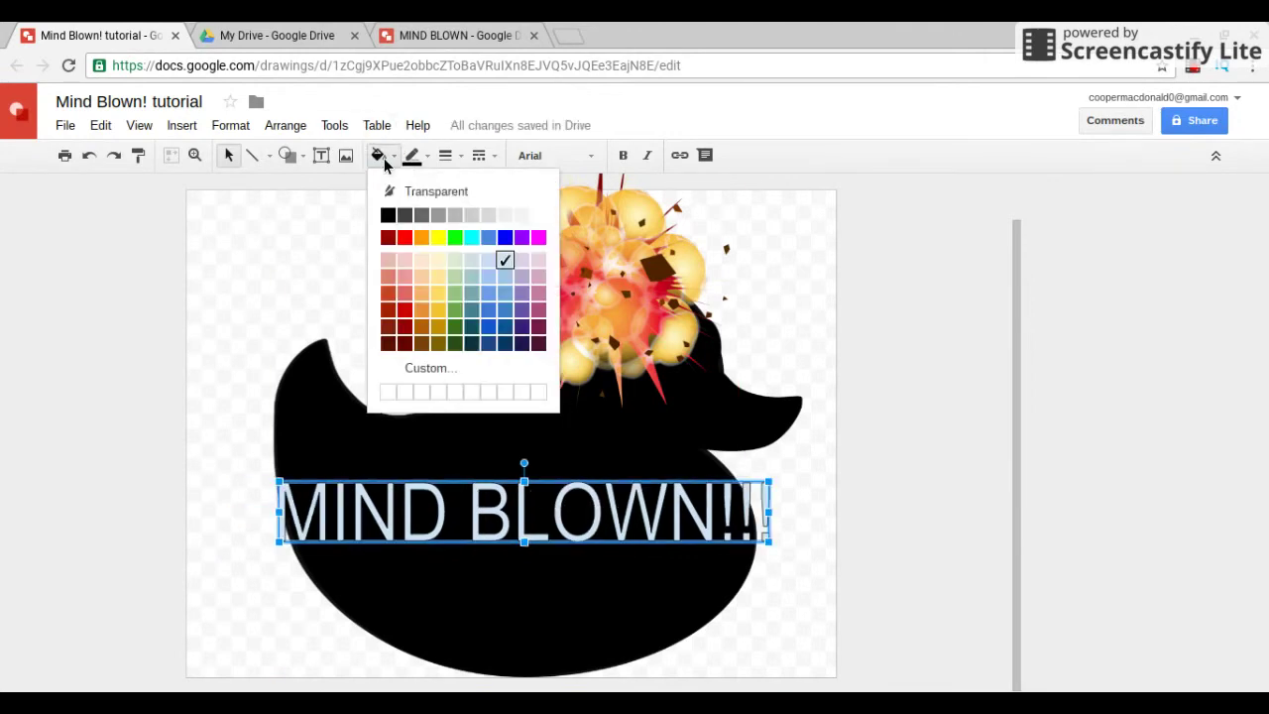
{"action": "left_click", "coordinate": [405, 237]}
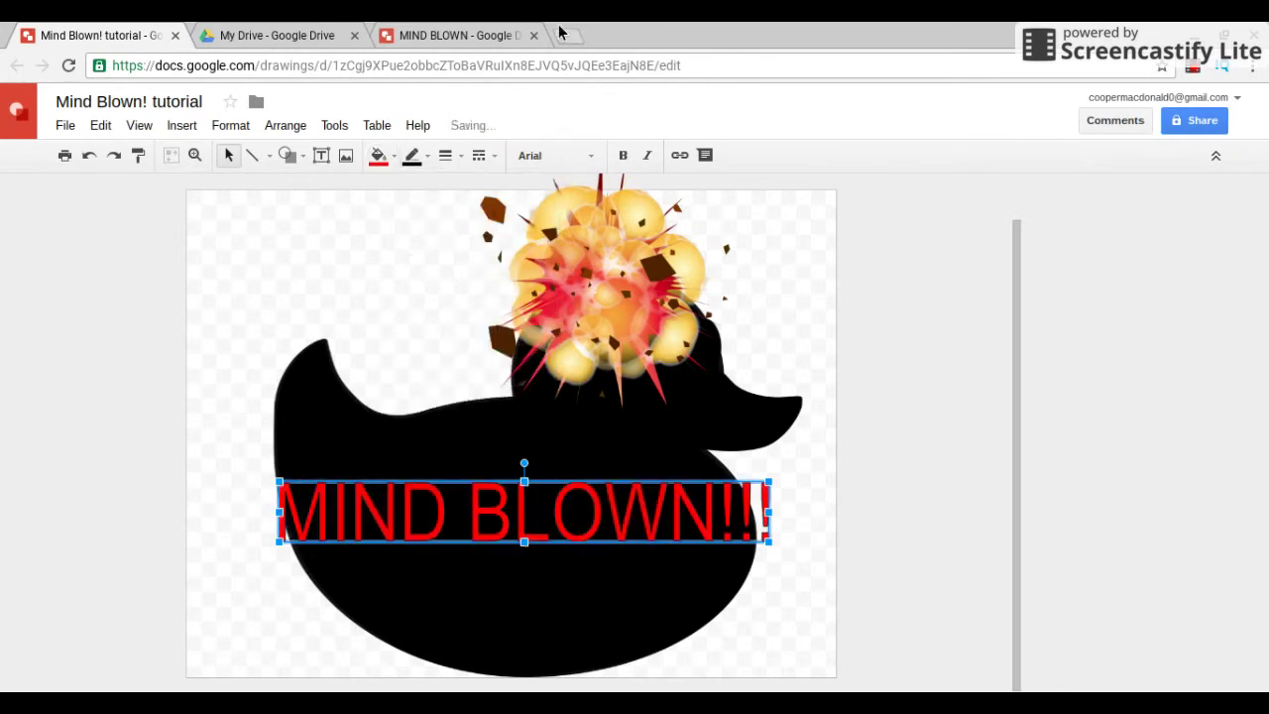
{"action": "left_click", "coordinate": [452, 34]}
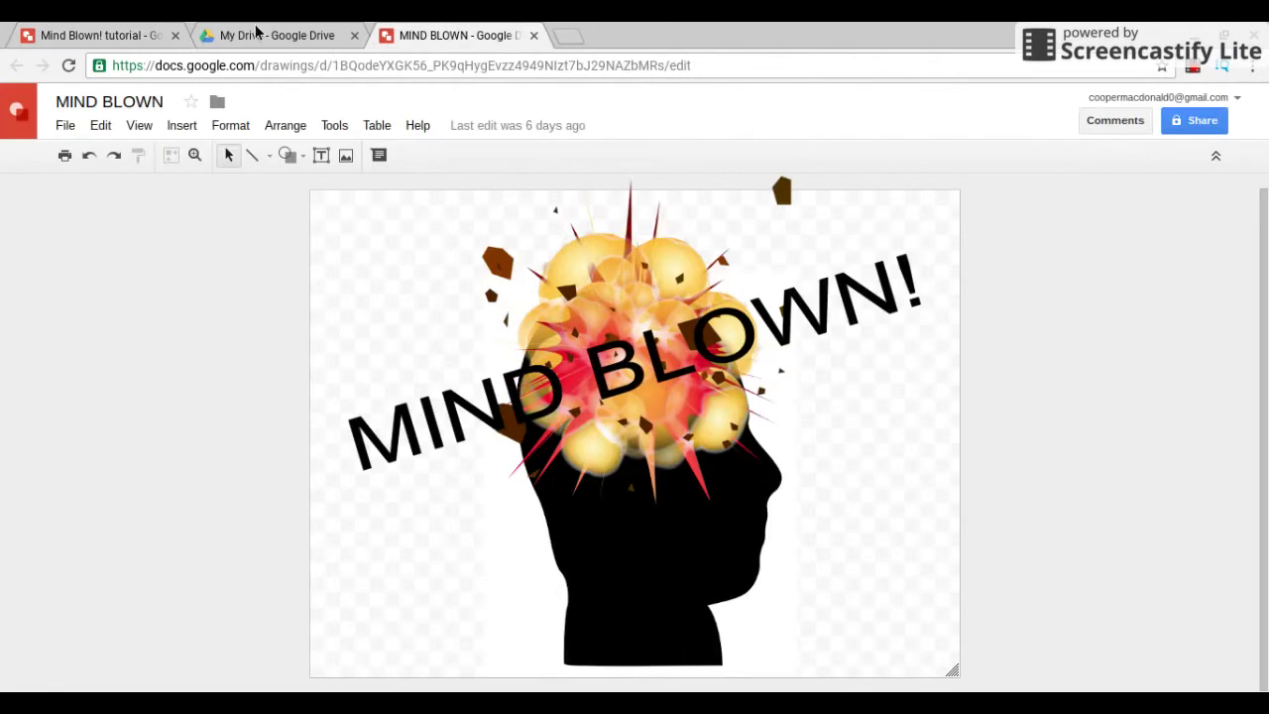
Compare the duck drawing with the MIND BLOWN example, ending on the Mind Blown! tutorial drawing.
{"action": "left_click", "coordinate": [34, 34]}
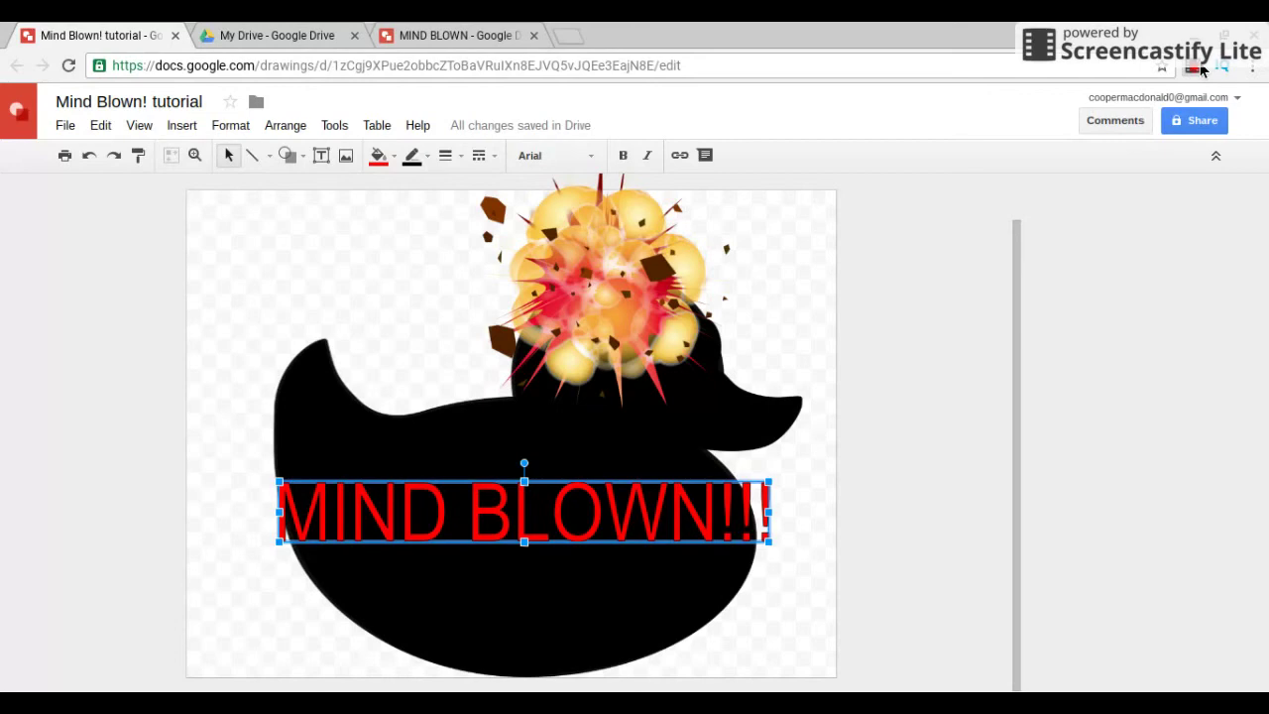
{"action": "left_click", "coordinate": [456, 35]}
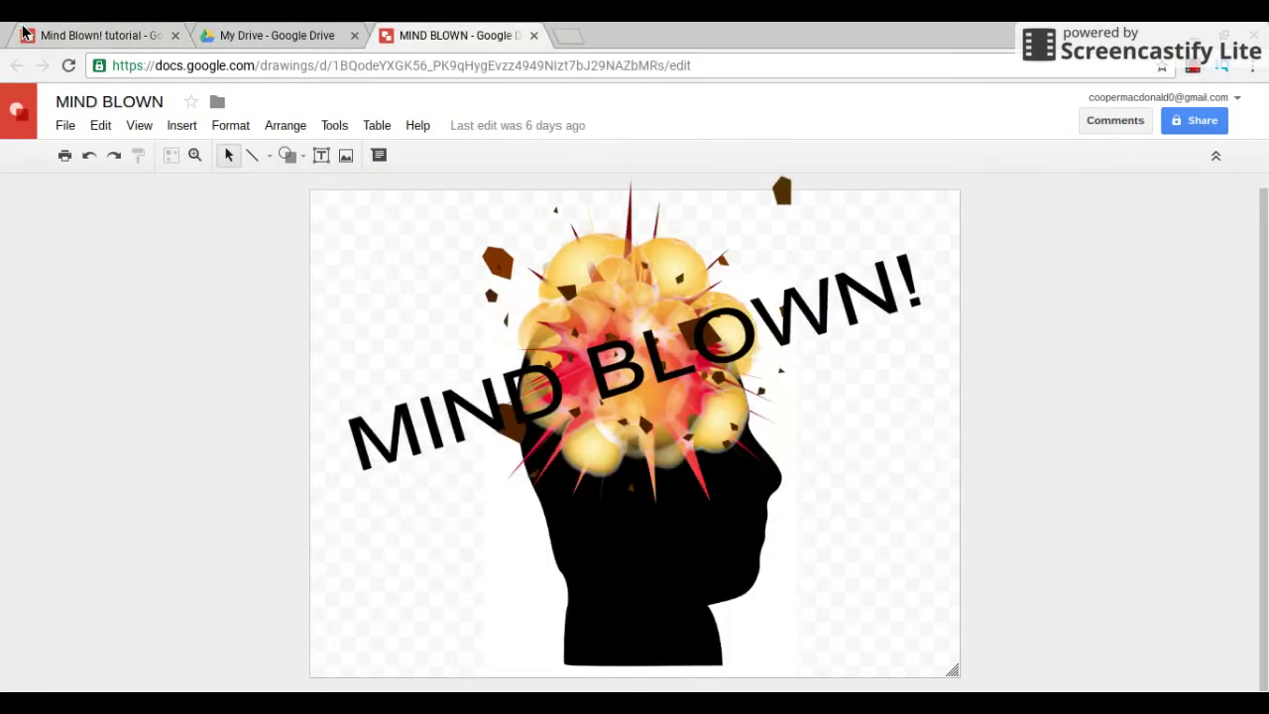
{"action": "left_click", "coordinate": [49, 29]}
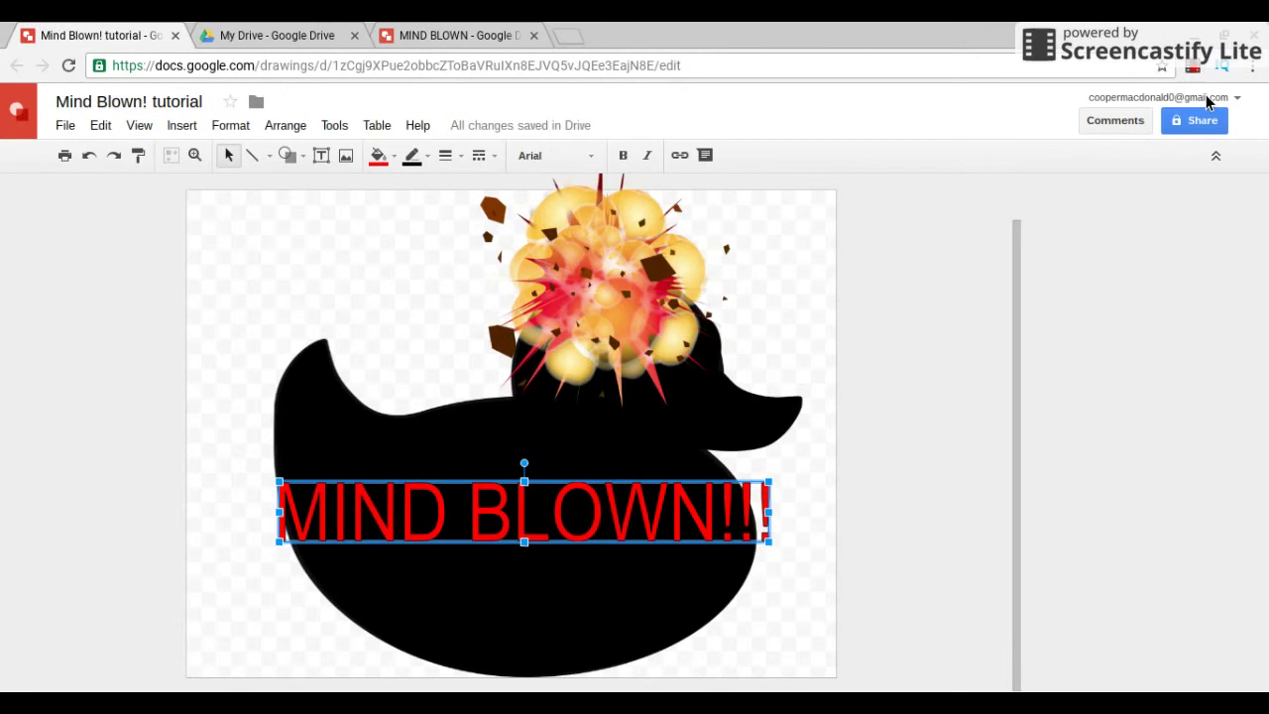